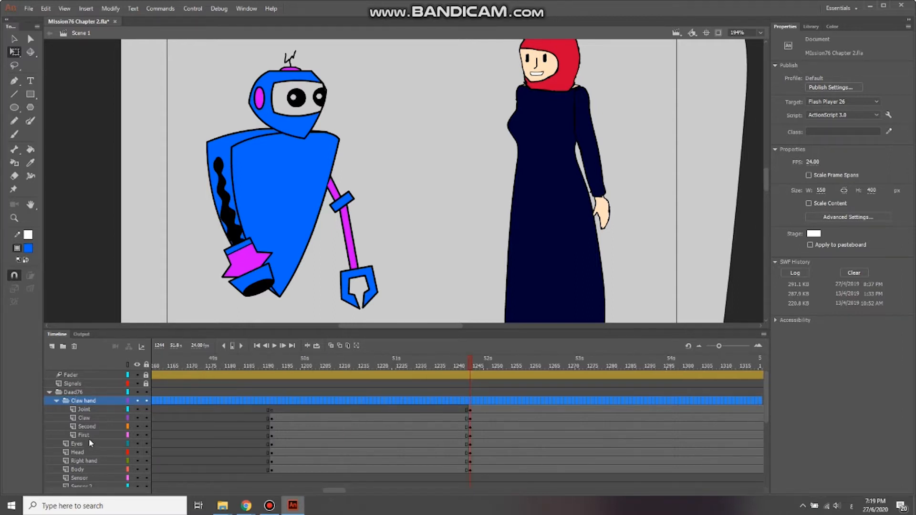
Step: Examine the layers in the Daad76 folder, including its Claw hand, Right hand, Sensor and Sensor 2 parts
click(73, 393)
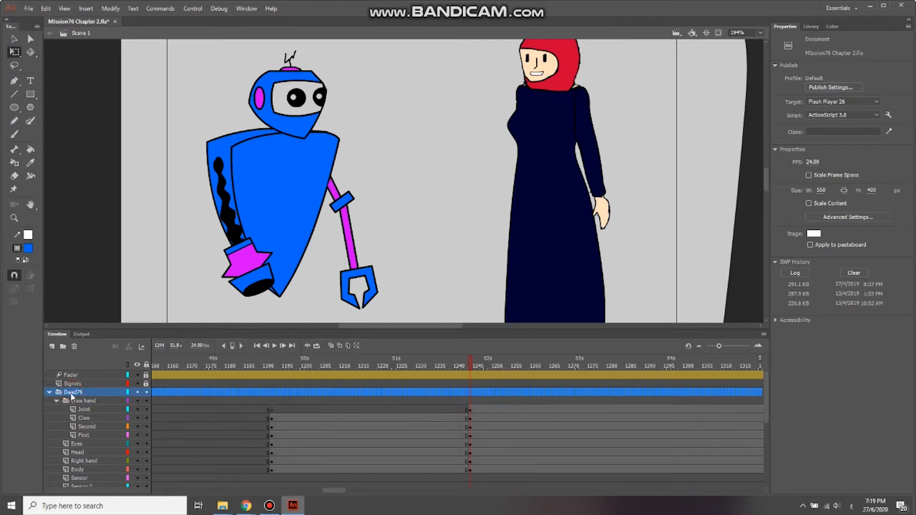
scroll(83, 446, down, 2)
click(85, 469)
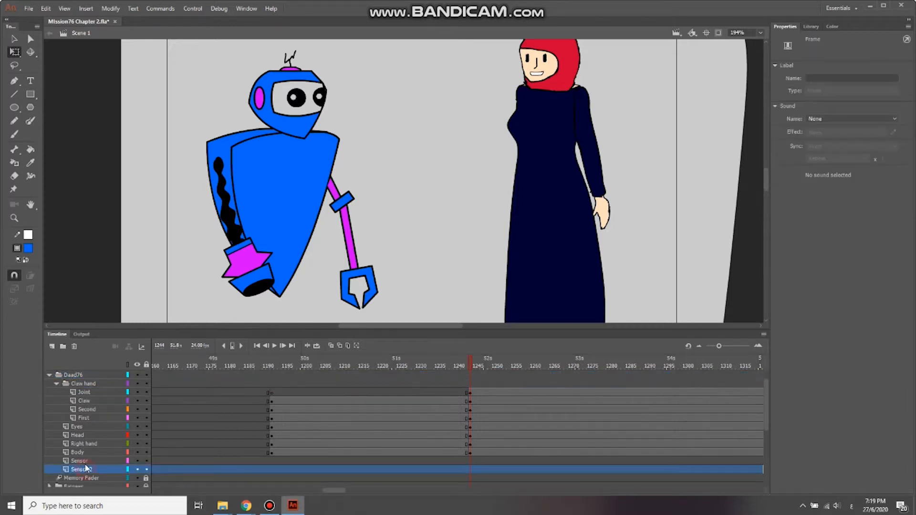
click(82, 461)
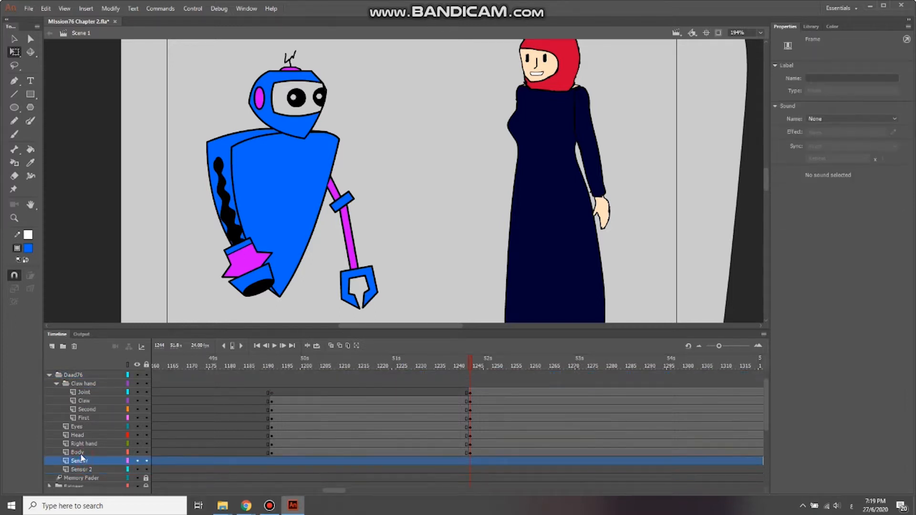
click(84, 445)
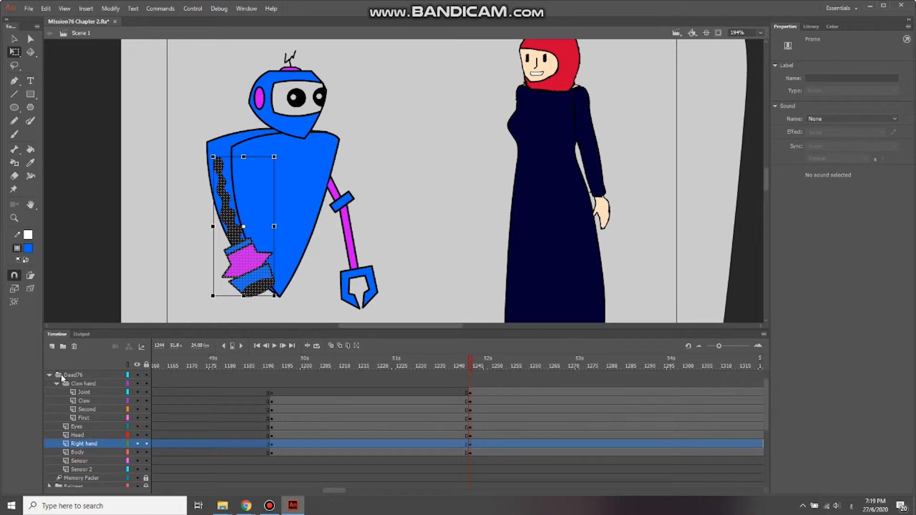
click(80, 377)
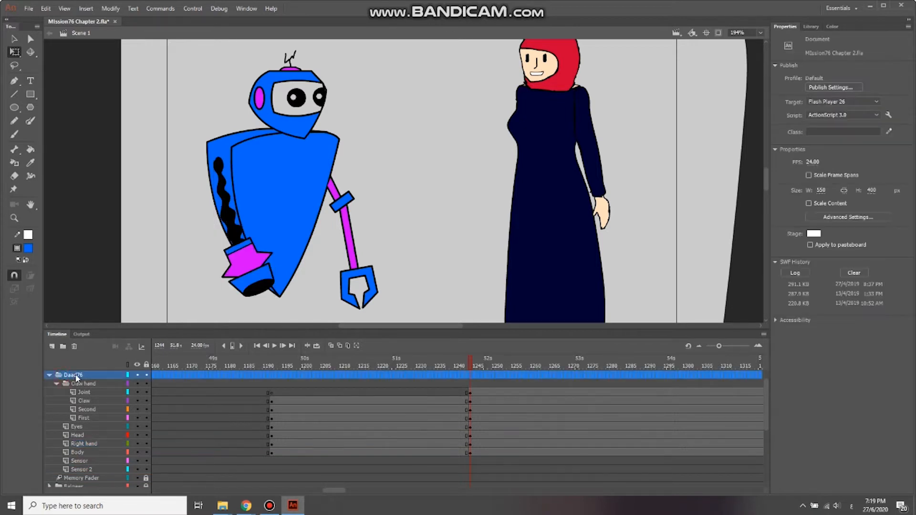
click(82, 392)
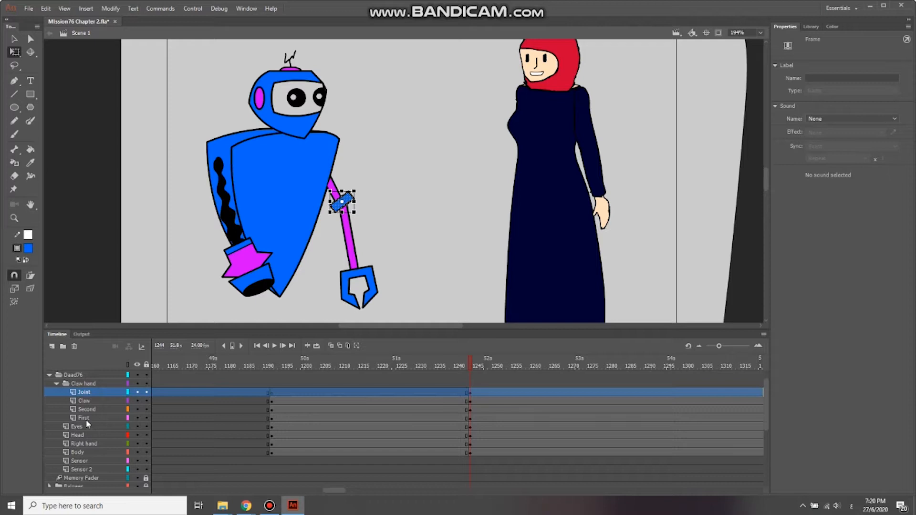
click(67, 376)
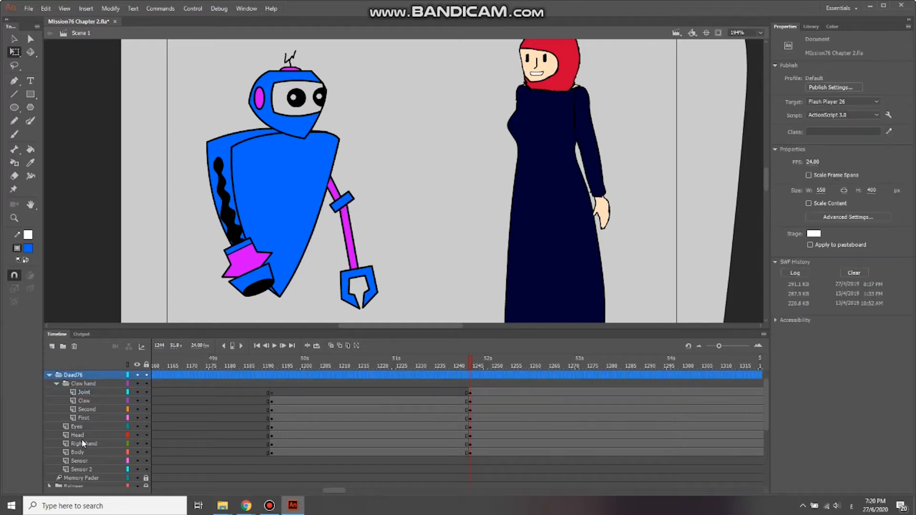
Step: Collapse the Claw hand folder, add a new layer folder inside Daad76 and place it above the Eyes layer
click(56, 384)
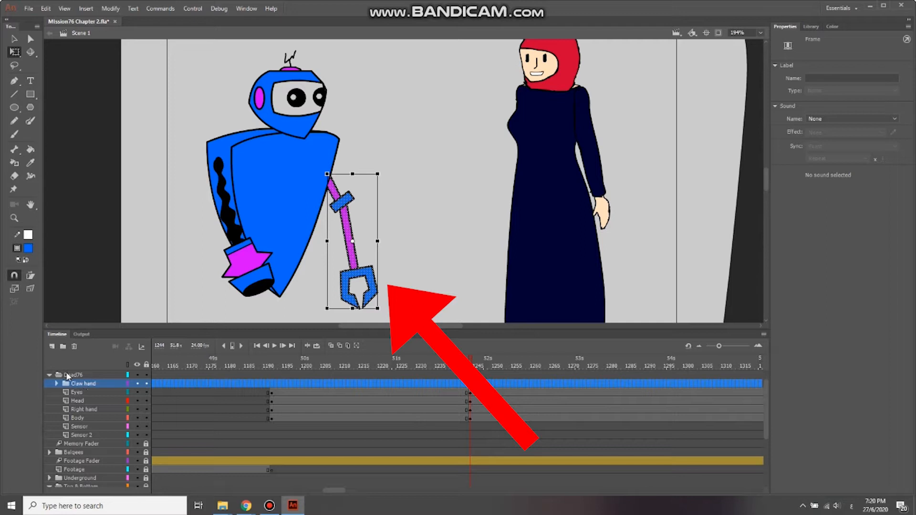
click(90, 392)
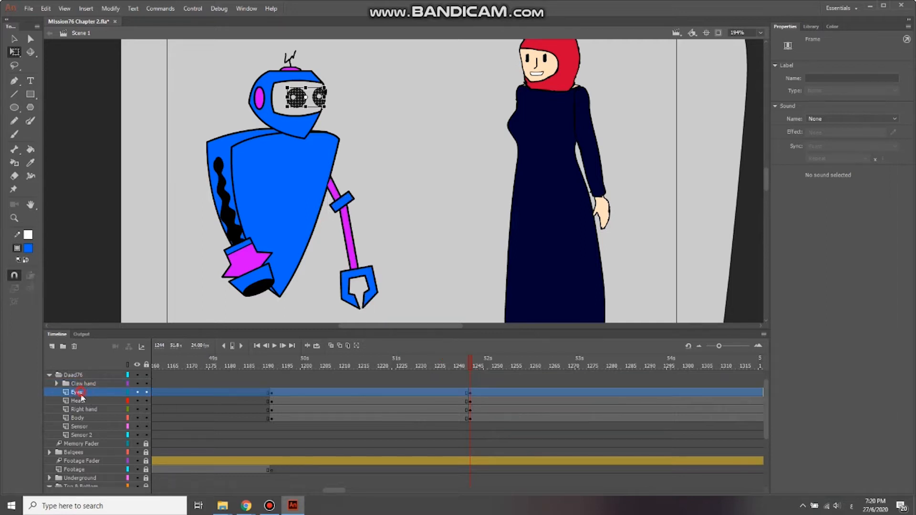
shift+click(87, 435)
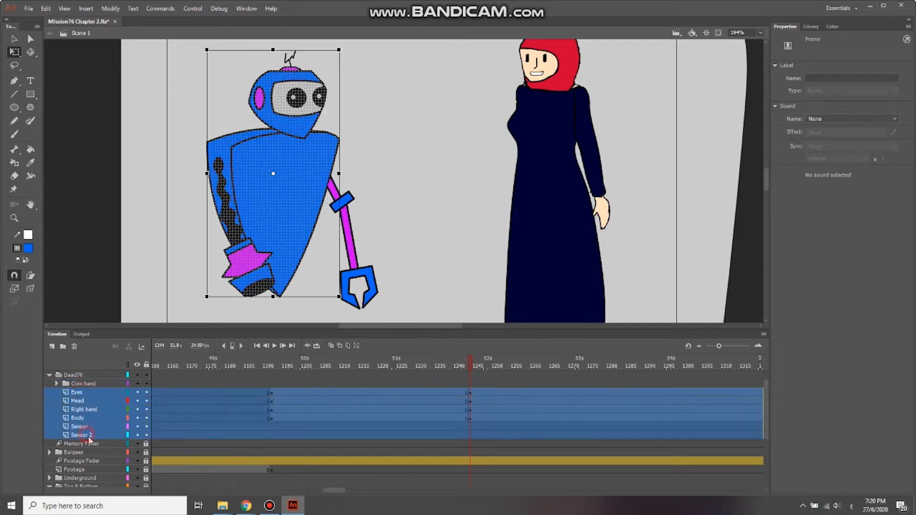
click(63, 347)
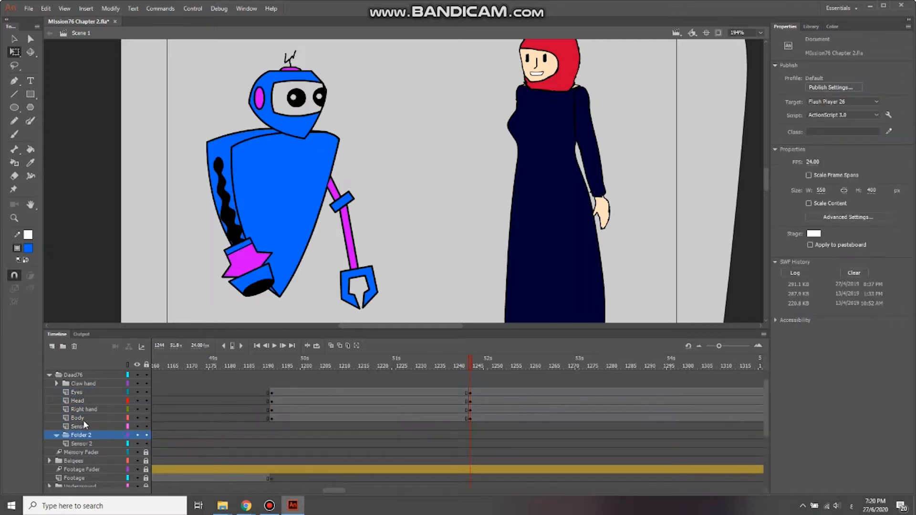
drag(81, 436, 78, 390)
Step: Rename the new folder Body and move the layers from Eyes through Sensor 2 into it
double_click(80, 392)
text(لأع)
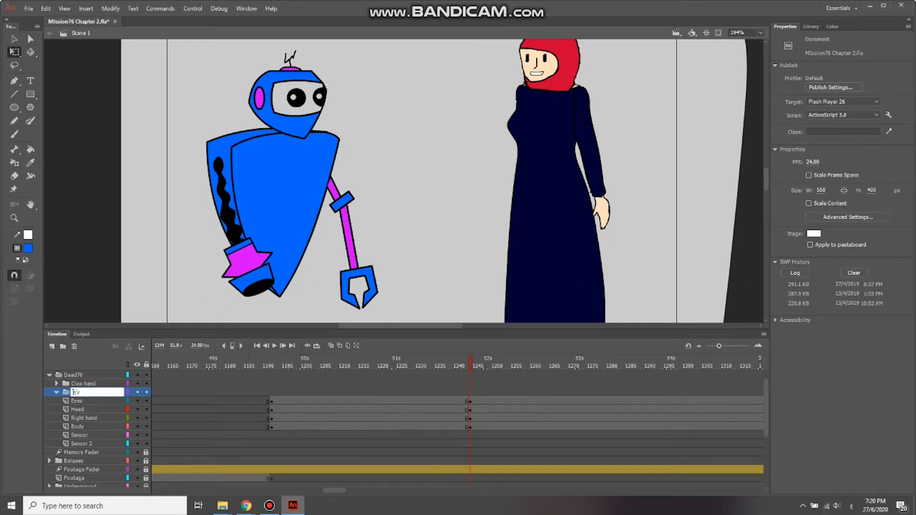
key(BackSpace)
key(BackSpace)
key(BackSpace)
key(BackSpace)
key(alt+shift)
text(Body)
key(Return)
click(81, 393)
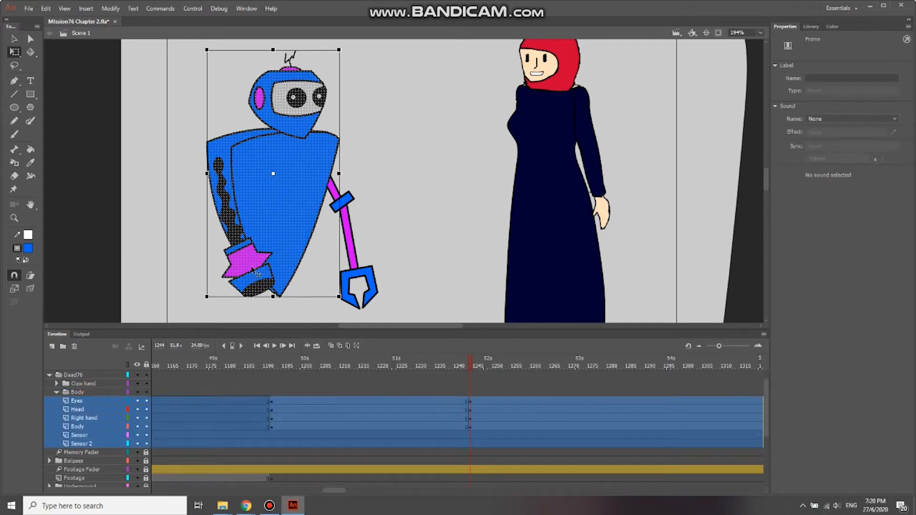
drag(78, 401, 82, 394)
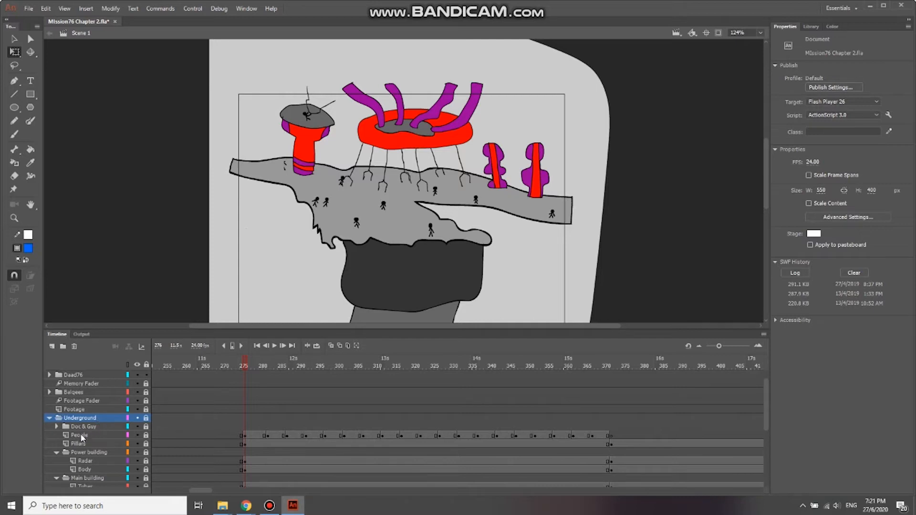
Step: Unlock the Underground folder and keep its layers expanded
scroll(80, 433, down, 1)
click(50, 401)
click(49, 401)
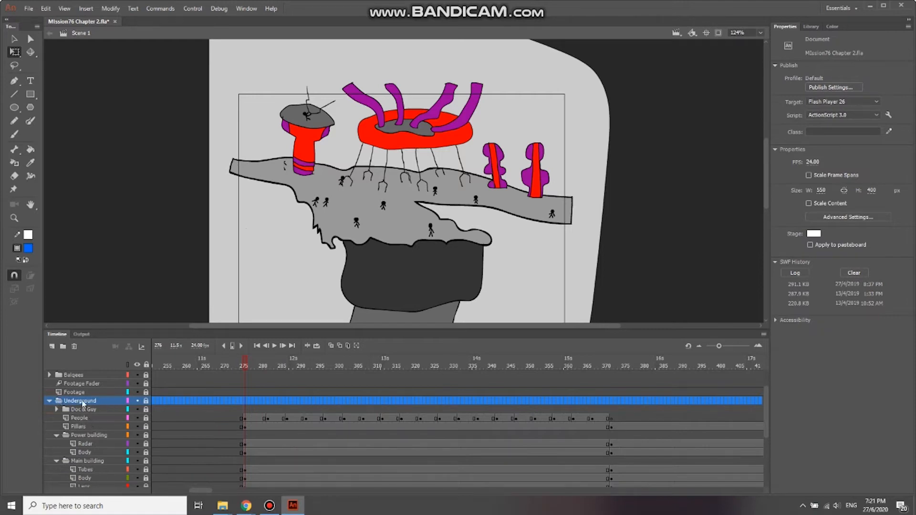
click(146, 401)
scroll(114, 432, down, 1)
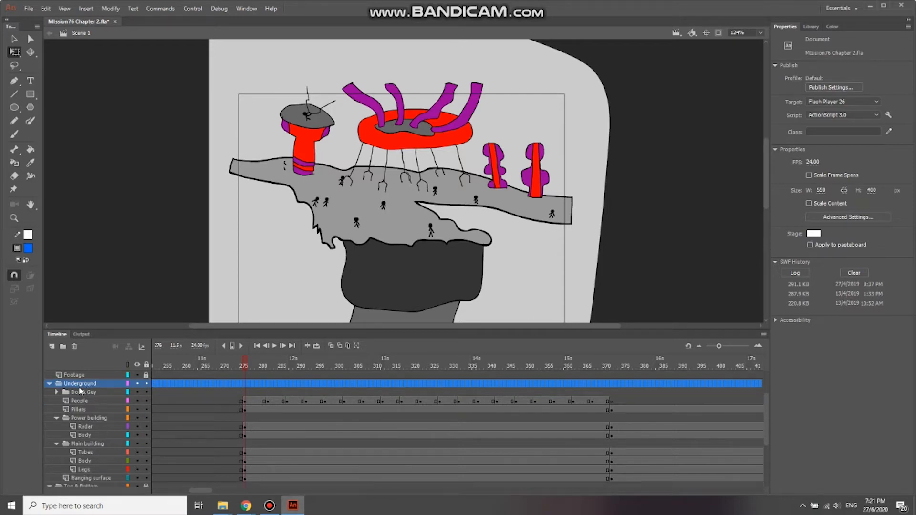
Step: Examine the Underground folder's layers by selecting the Power building, Radar, Pillars, Main building and People artwork in turn
click(90, 418)
click(90, 425)
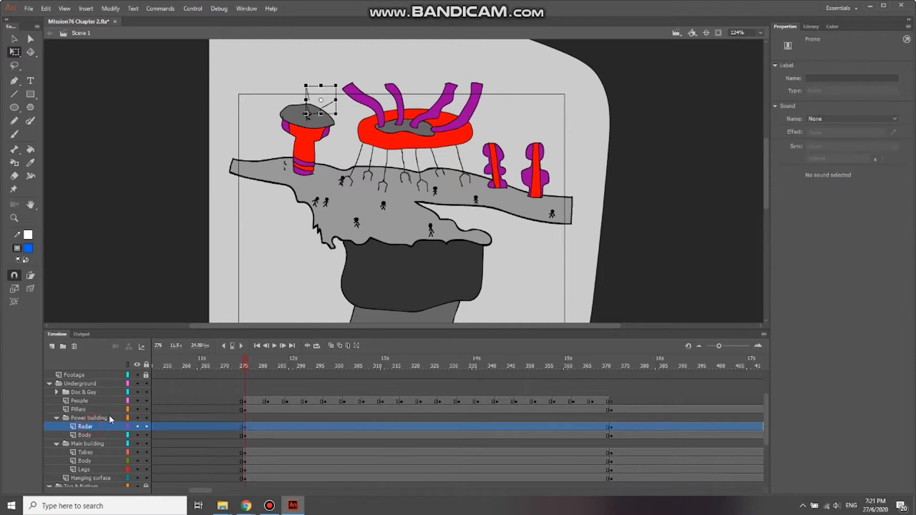
click(94, 409)
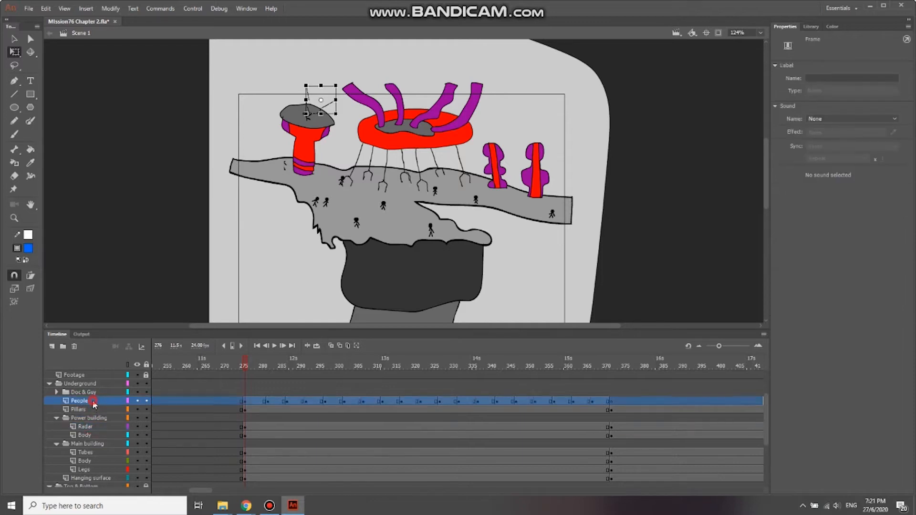
click(95, 418)
click(96, 434)
click(97, 451)
click(99, 461)
click(99, 470)
click(95, 400)
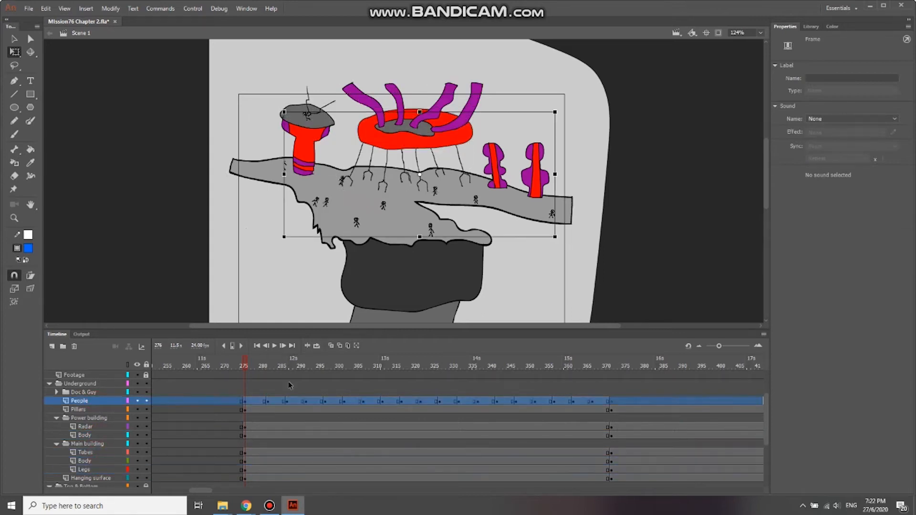
Step: Play back the underground scene with the walking people, then return the playhead to frame 276
click(252, 360)
mouse_move(252, 360)
mouse_down()
mouse_move(588, 356)
mouse_move(250, 364)
mouse_up()
key(Return)
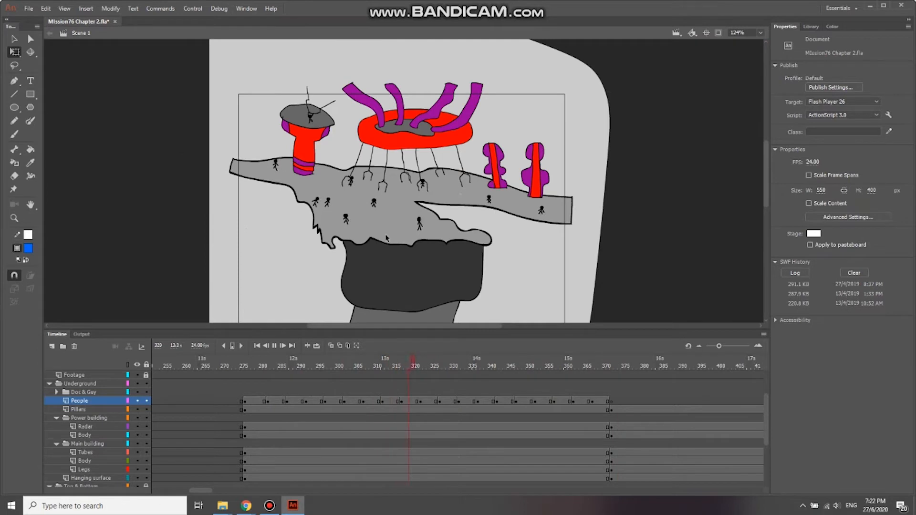
click(494, 367)
drag(495, 367, 245, 366)
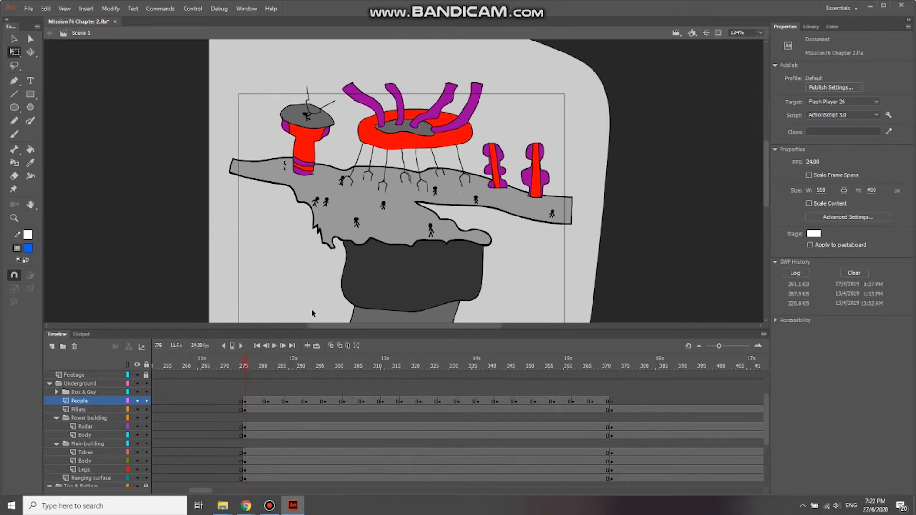
Step: Lock the Underground folder's layers except People and select the People keyframe at frame 276
click(146, 384)
click(146, 401)
click(245, 401)
Step: In the People keyframe at frame 282, shift three of the stick figures slightly sideways one by one
scroll(468, 217, up, 3)
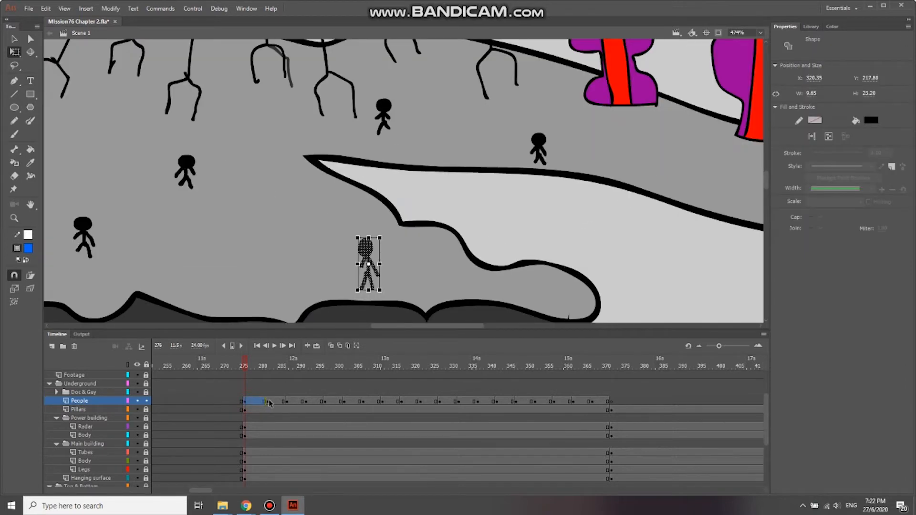
click(268, 402)
click(546, 214)
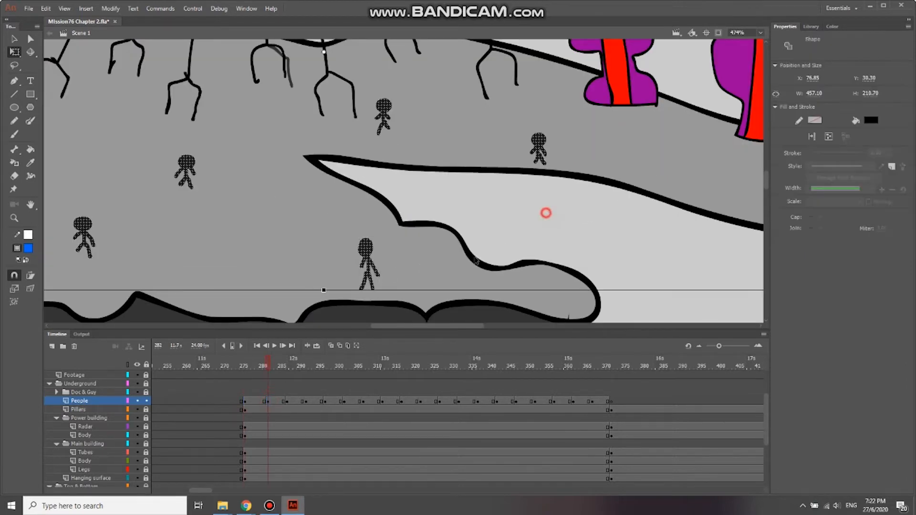
click(427, 200)
click(369, 275)
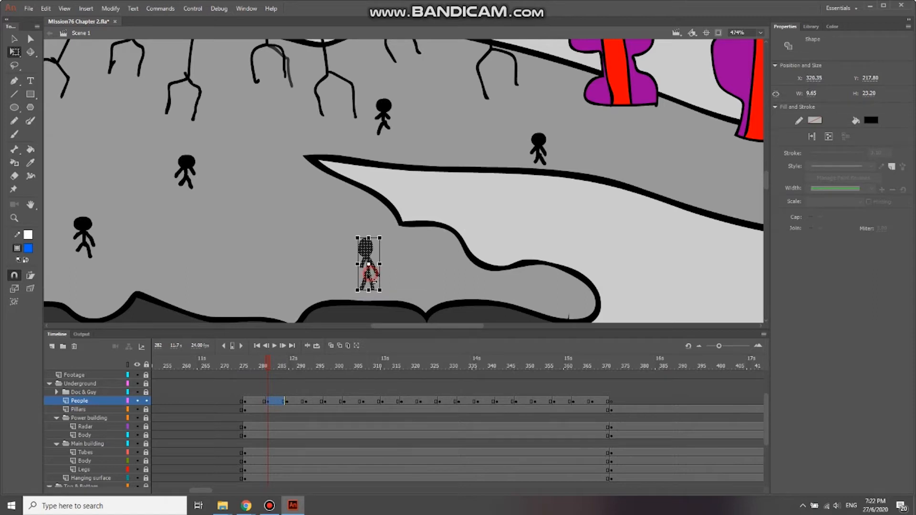
drag(369, 273, 359, 273)
drag(226, 253, 398, 241)
drag(255, 203, 195, 270)
drag(223, 240, 227, 241)
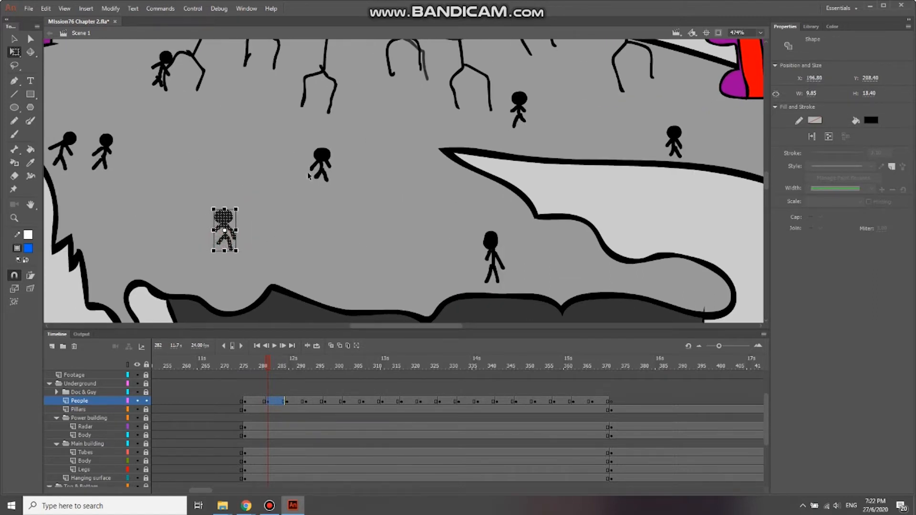
click(317, 168)
drag(335, 166, 341, 167)
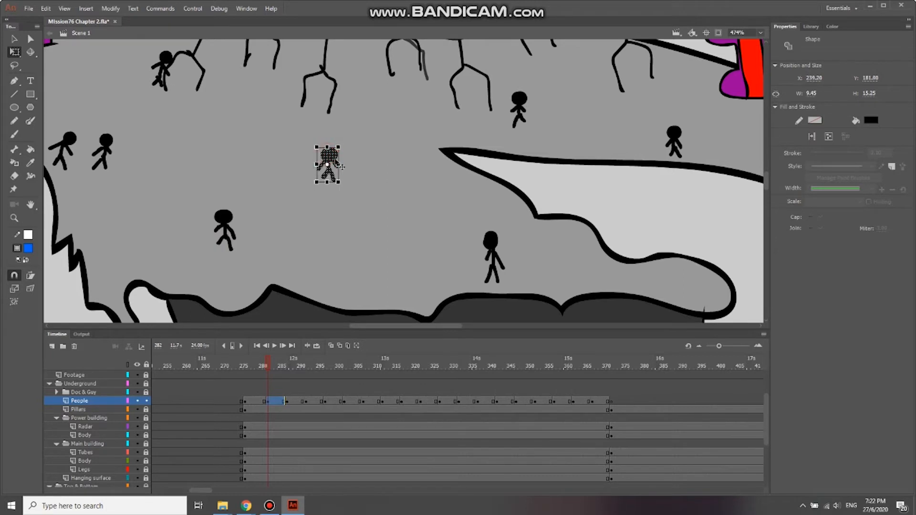
Step: Step forward frame by frame through the People animation to examine how the stick figures move
click(274, 367)
key(period)
key(period)
key(period)
key(period)
key(period)
key(period)
key(period)
key(period)
key(period)
key(period)
key(period)
key(period)
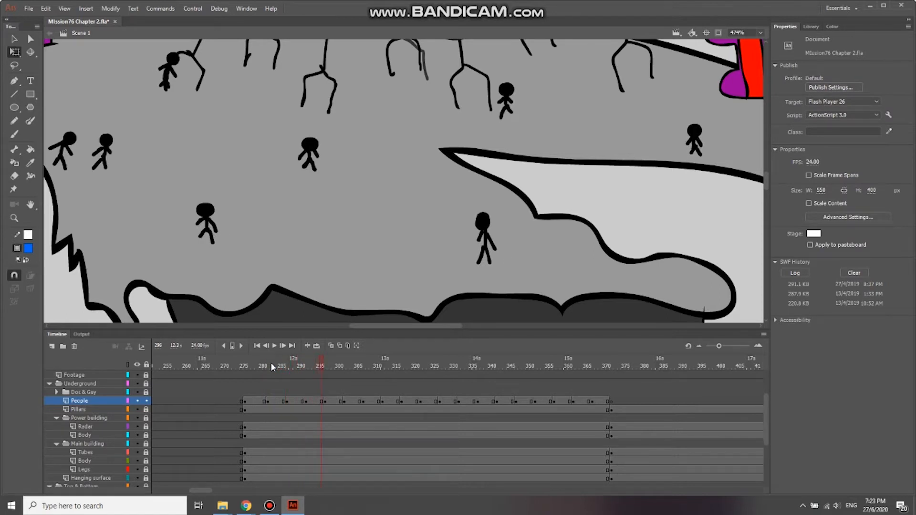
key(period)
key(period)
key(period)
key(period)
key(period)
key(period)
key(period)
key(period)
key(period)
key(period)
key(period)
key(period)
key(period)
key(period)
key(period)
key(period)
key(period)
key(period)
key(period)
key(period)
key(period)
key(period)
key(period)
key(period)
key(period)
key(period)
key(period)
key(period)
key(period)
key(period)
Step: Return the playhead to frame 276 and play back the whole underground scene
scroll(314, 190, down, 3)
drag(413, 363, 246, 359)
key(Return)
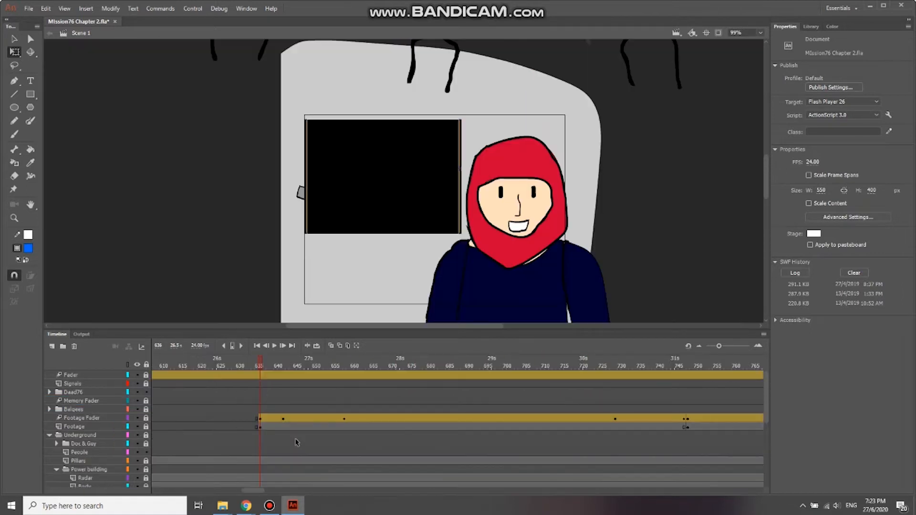
Step: Examine the mouth of the woman in the red headscarf up close in the frames around frame 640
drag(263, 363, 274, 363)
scroll(526, 226, up, 3)
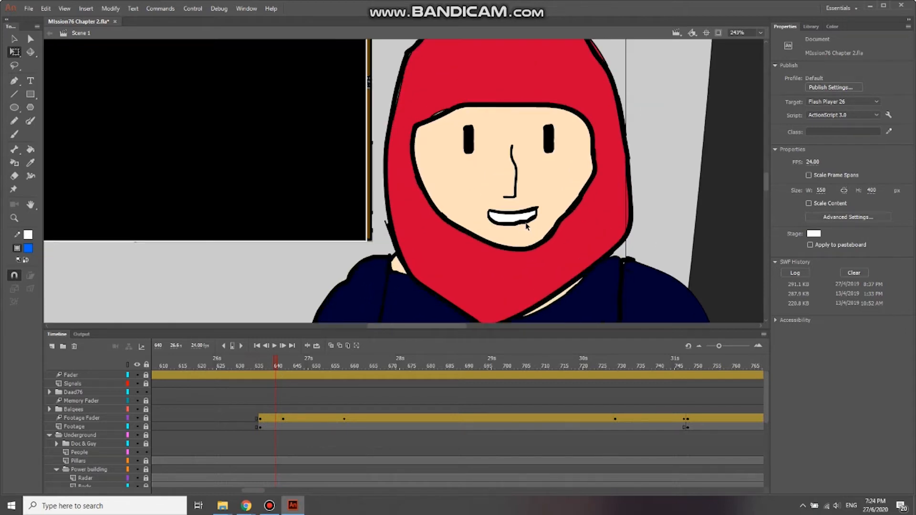
scroll(527, 226, down, 3)
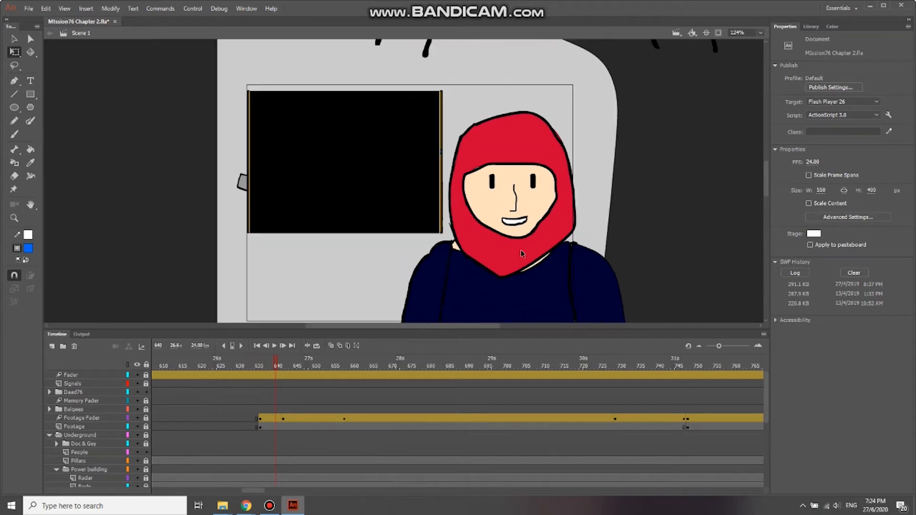
key(period)
key(period)
scroll(525, 244, up, 3)
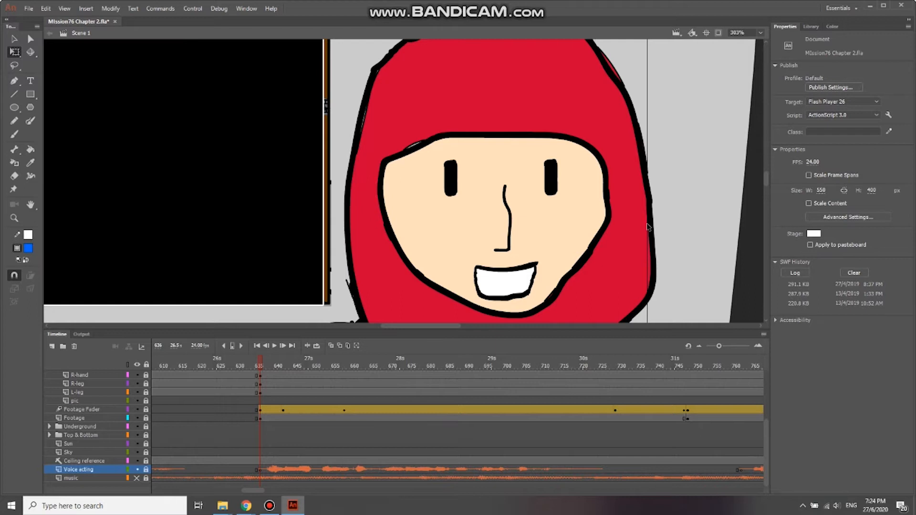
Step: Play back the speaking animation from frame 636 and inspect two of the Lip layer's keyframes
key(Return)
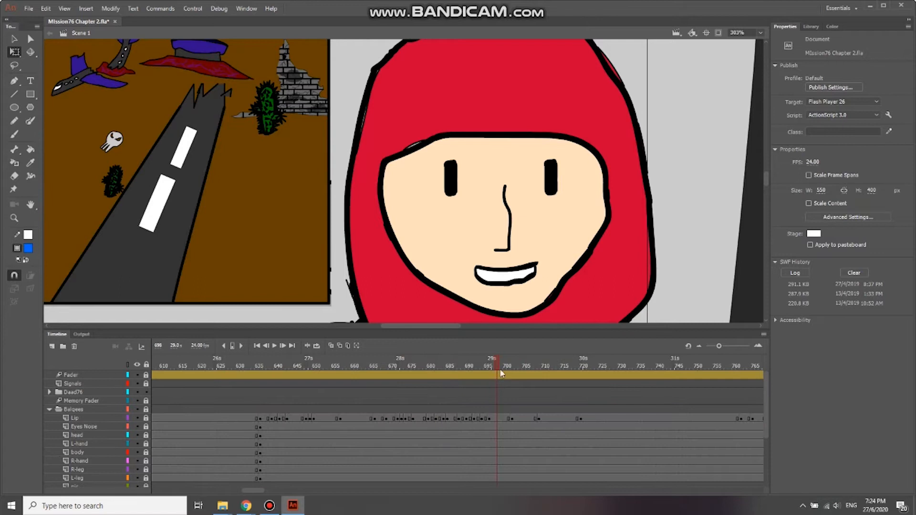
drag(500, 366, 432, 364)
click(312, 419)
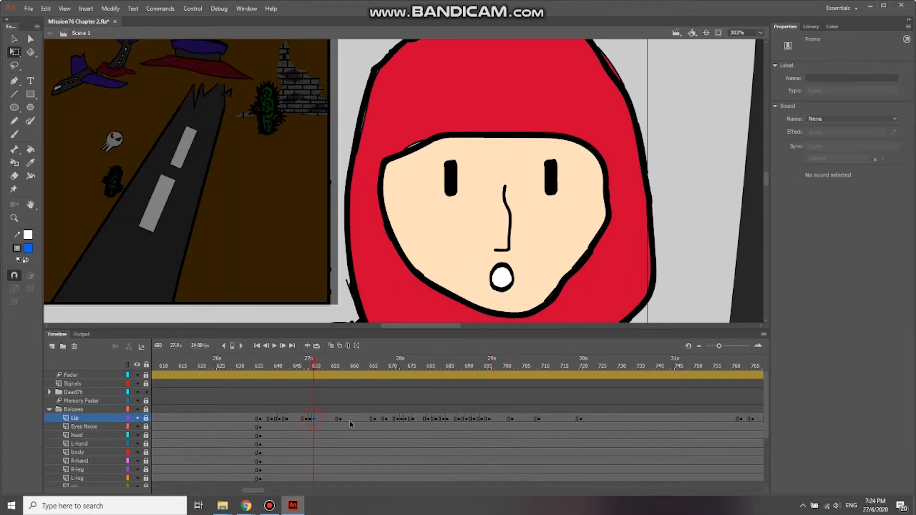
click(406, 419)
Step: Move the playhead to frame 666 and step forward through the woman's mouth shapes frame by frame
drag(414, 370, 374, 366)
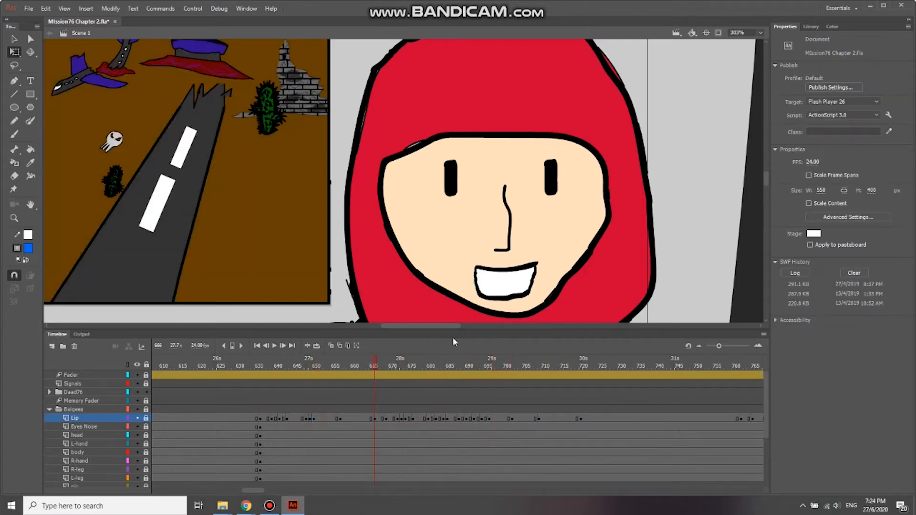
key(period)
key(period)
key(period)
key(period)
key(period)
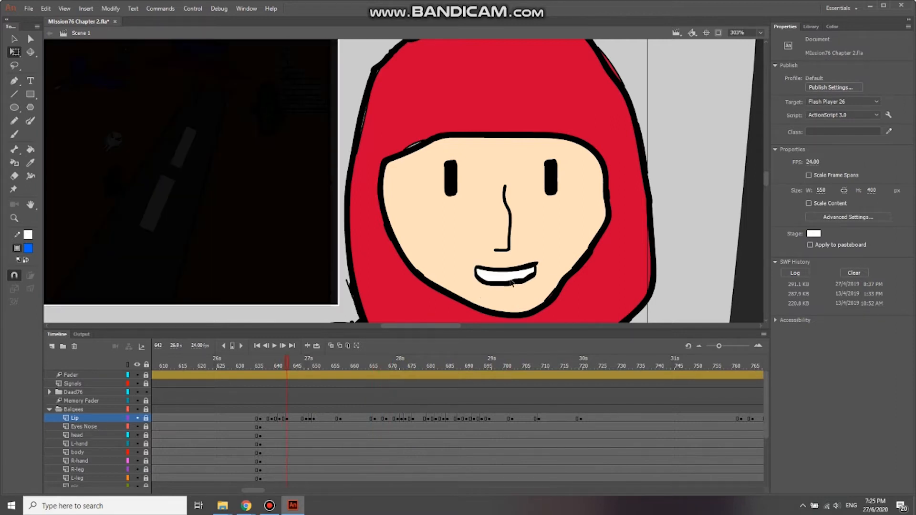
Step: Play and scrub the woman's speech between frames 665 and 709, checking the mouth shape at the Lip layer's frame 702 keyframe
key(Return)
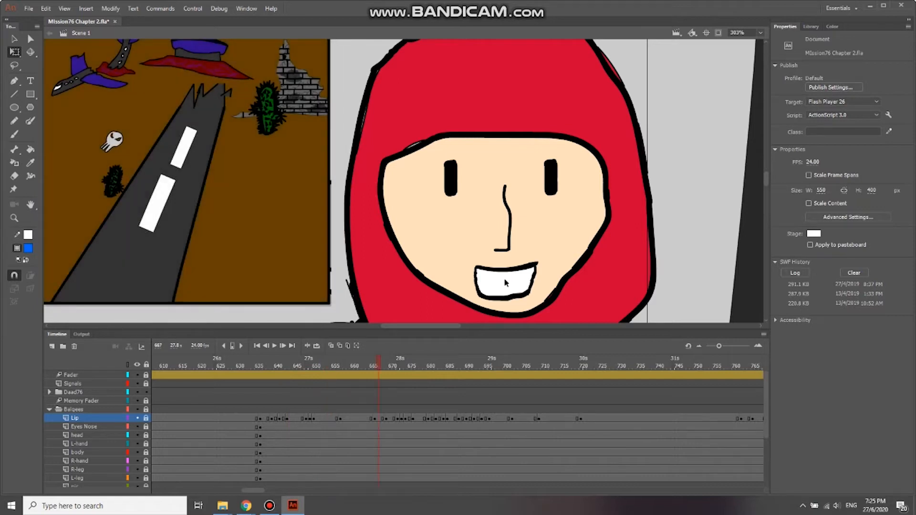
click(373, 365)
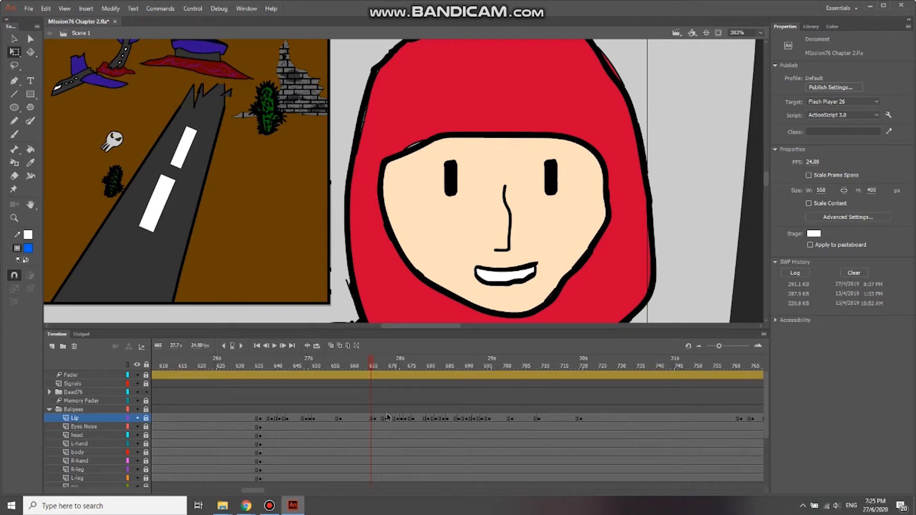
drag(375, 365, 508, 365)
click(512, 418)
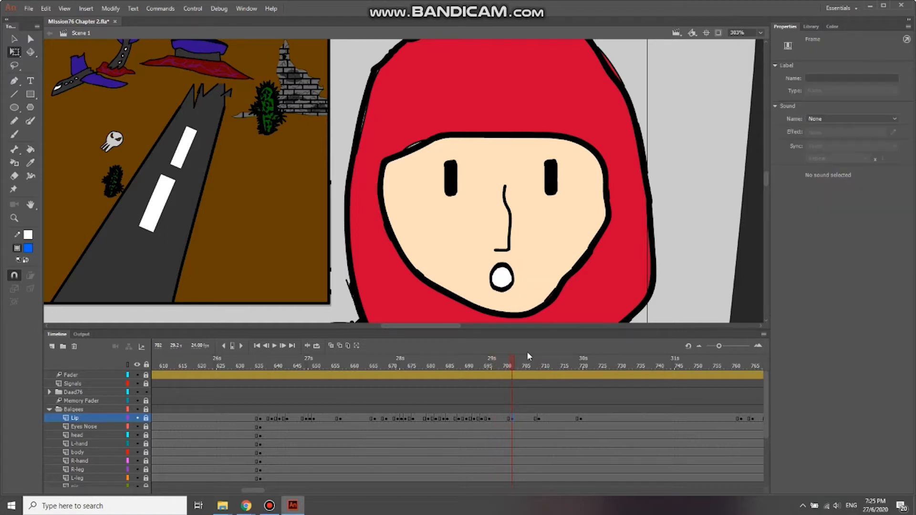
click(540, 365)
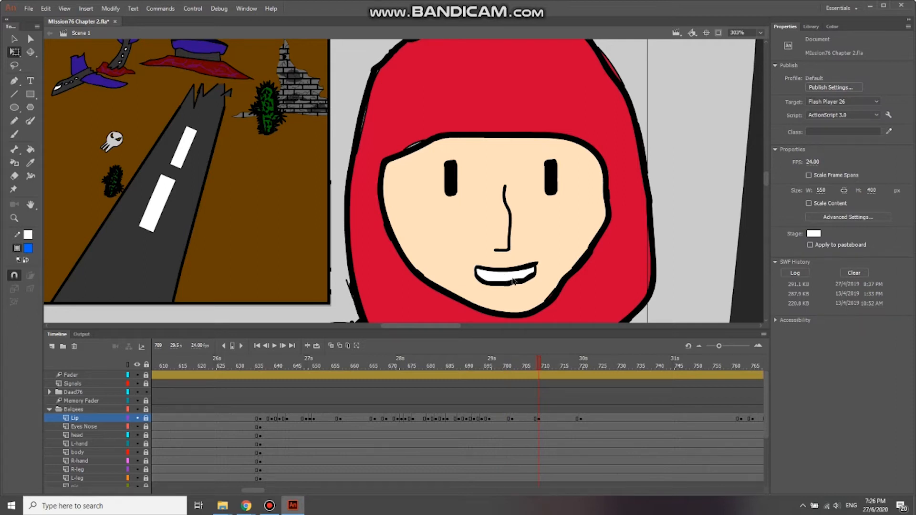
click(501, 365)
key(Return)
key(Return)
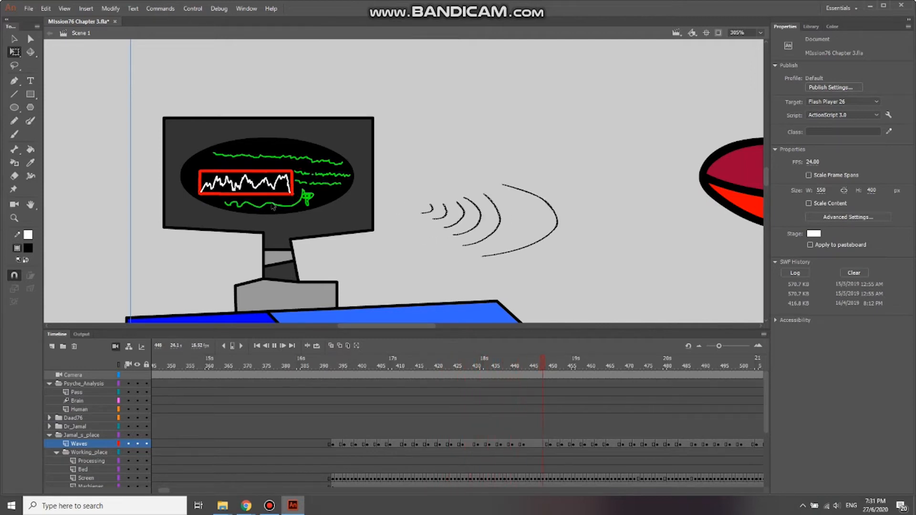
Step: Step frame by frame through the Screen layer's monitor animation from frame 394 to 414 and play it back
click(210, 466)
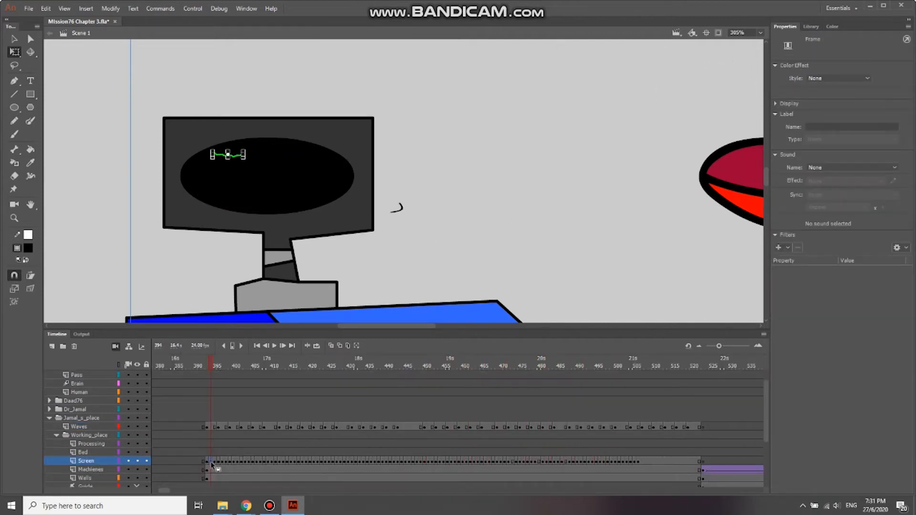
key(period)
key(period)
key(period)
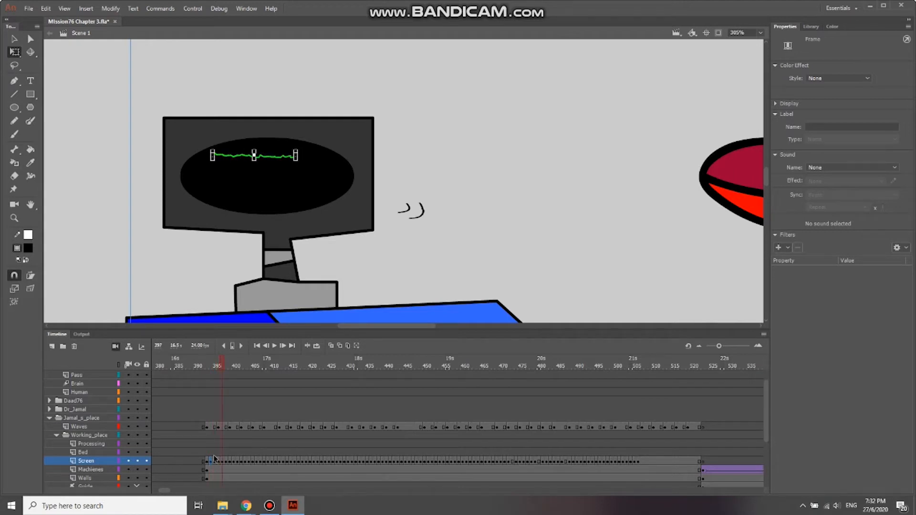
click(222, 364)
key(period)
key(period)
key(period)
key(period)
key(period)
key(period)
key(period)
key(period)
key(period)
key(period)
key(period)
key(period)
key(period)
key(period)
key(period)
key(period)
key(period)
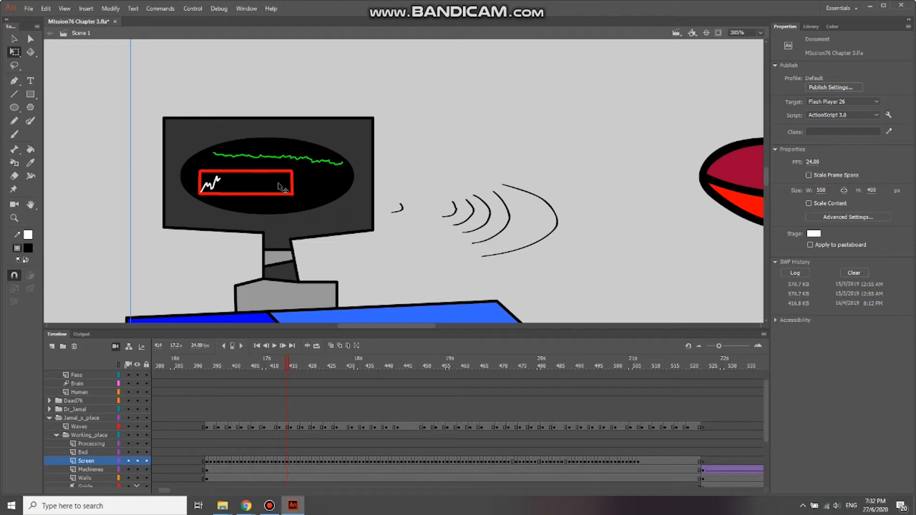
key(Return)
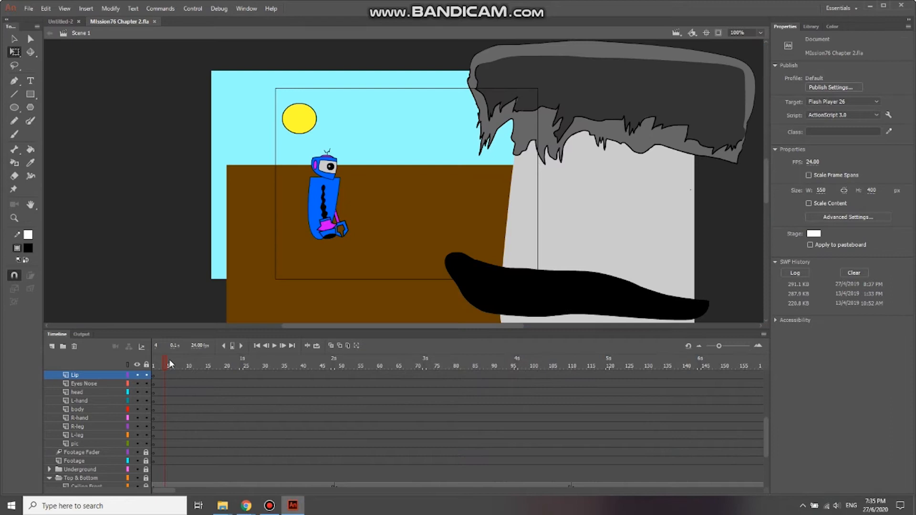
Step: Preview the blue robot's scene and paste the copied robot layers into frame 1 of the blank Untitled-2 document
key(Return)
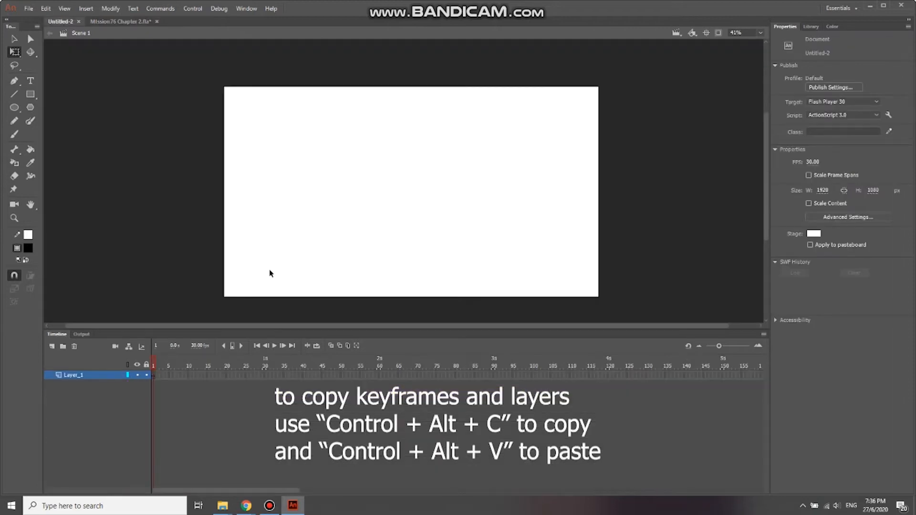
click(159, 376)
key(ctrl+alt+v)
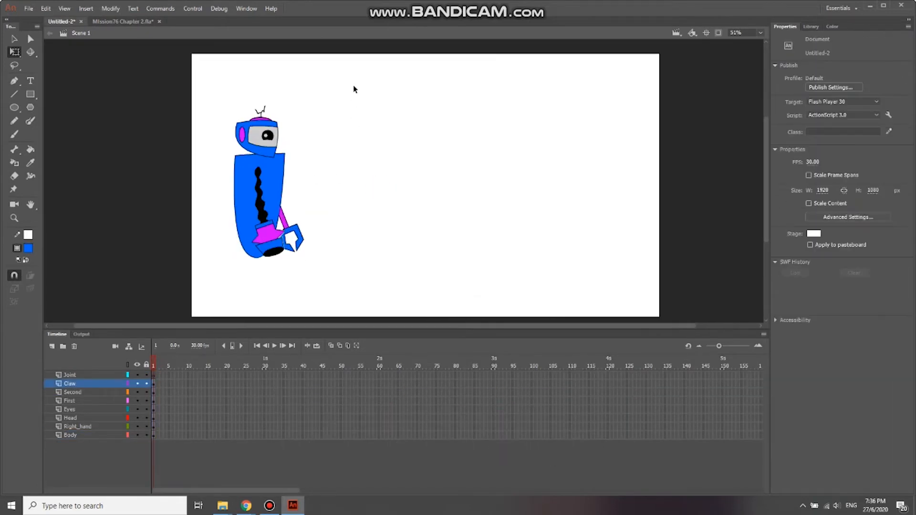
drag(354, 85, 192, 302)
click(287, 265)
click(85, 394)
click(84, 401)
click(83, 410)
click(83, 418)
click(84, 426)
click(348, 229)
drag(363, 82, 216, 293)
drag(312, 102, 324, 114)
drag(268, 182, 348, 188)
drag(260, 199, 558, 199)
key(ctrl+z)
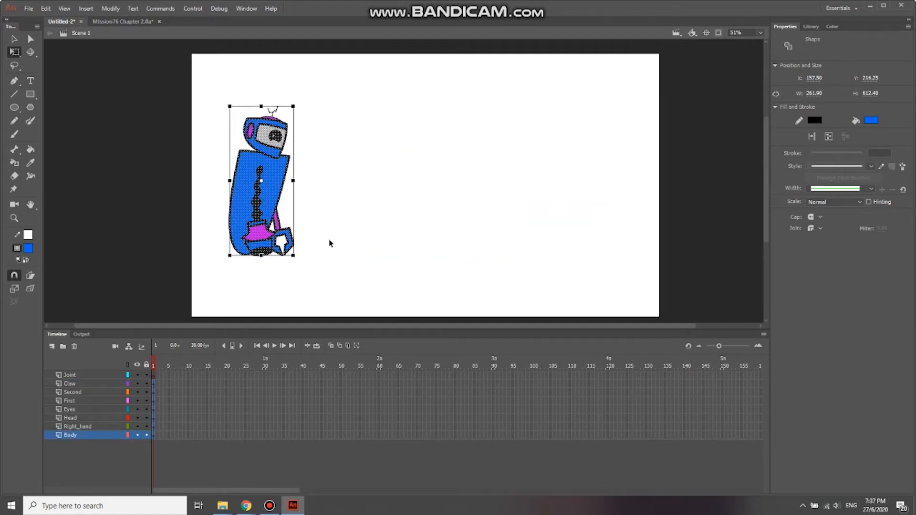
key(ctrl+z)
key(ctrl+z)
key(ctrl+z)
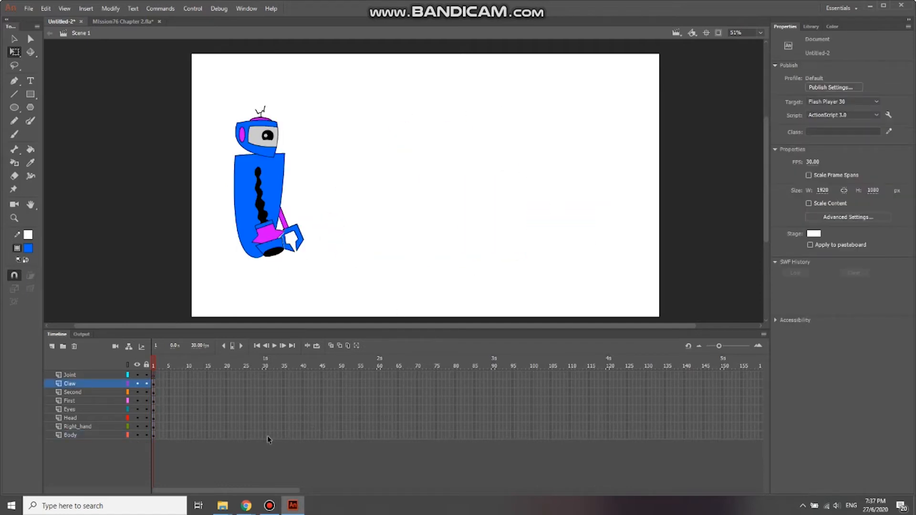
Step: Insert keyframes at frame 3 on all robot layers and rotate the whole robot slightly clockwise
click(264, 435)
drag(161, 438, 163, 377)
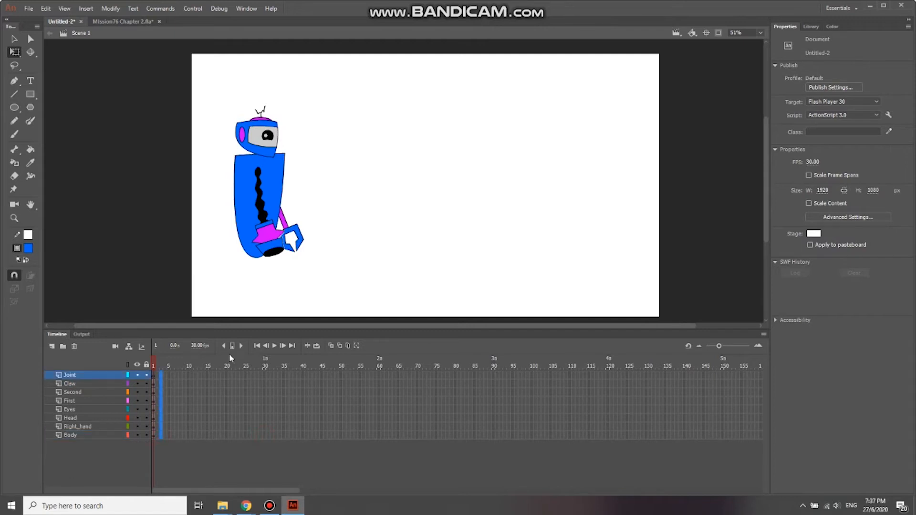
key(F6)
drag(370, 78, 185, 292)
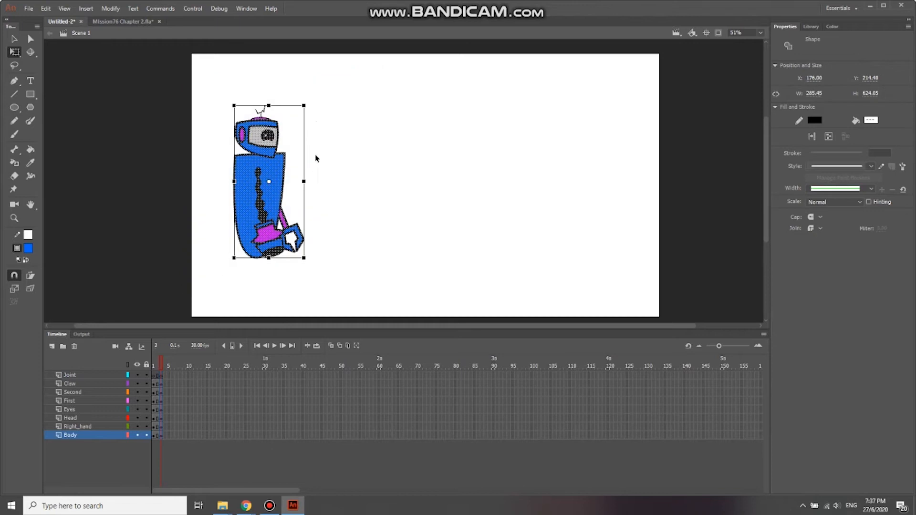
drag(313, 103, 322, 121)
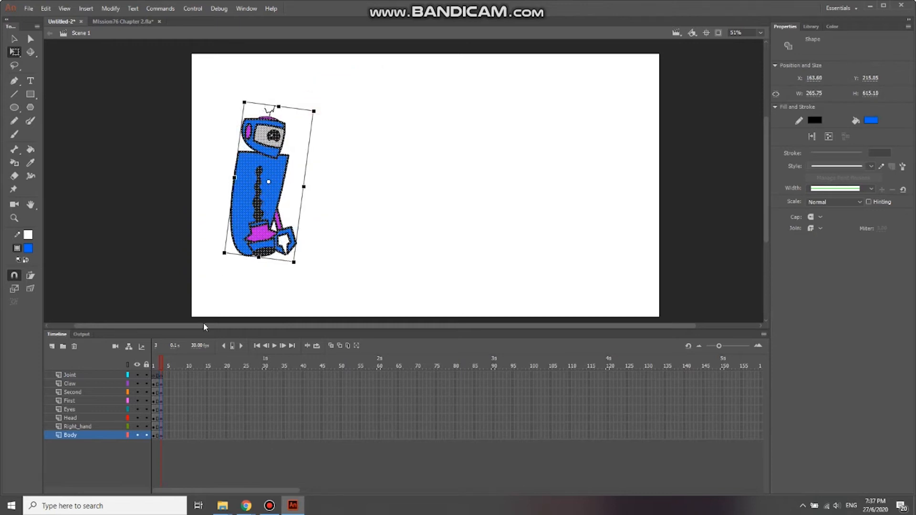
Step: Insert keyframes on all layers at frames 5 and 8, shifting the robot right to X about 216 and about 271
drag(170, 438, 166, 377)
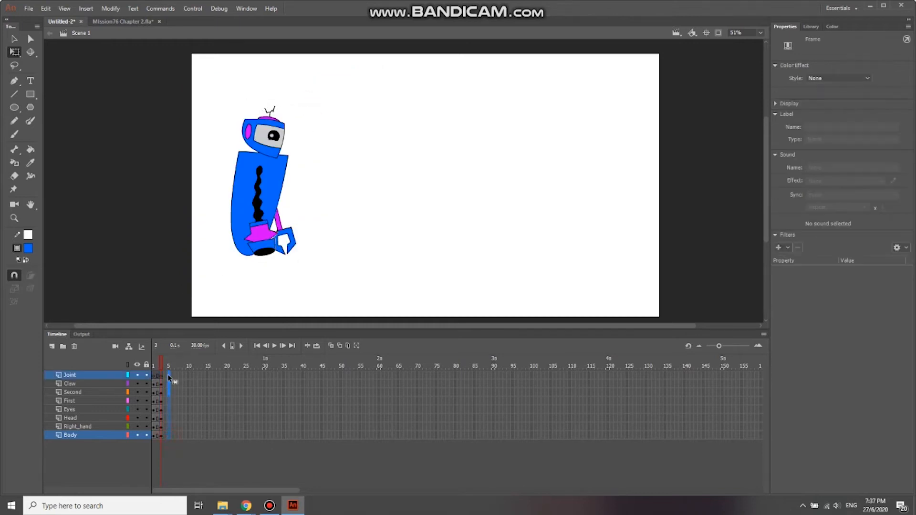
key(F6)
click(268, 207)
drag(278, 214, 291, 214)
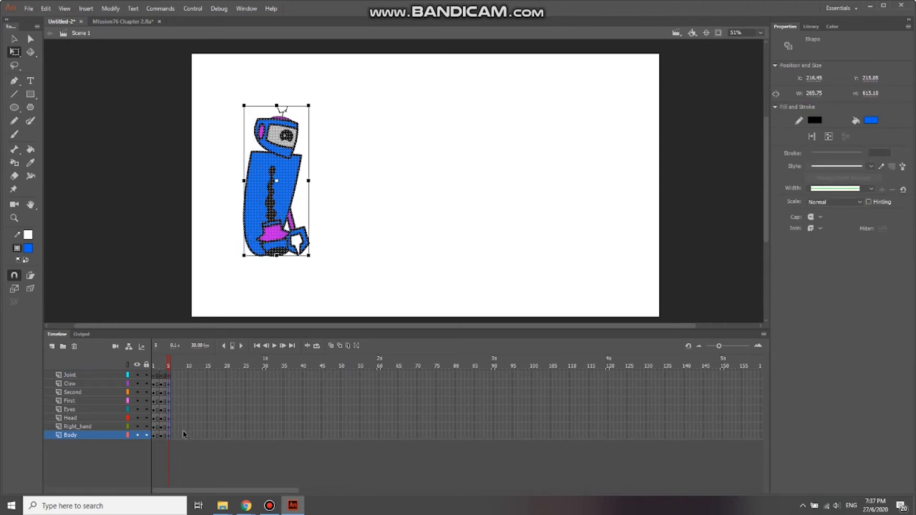
drag(179, 439, 181, 373)
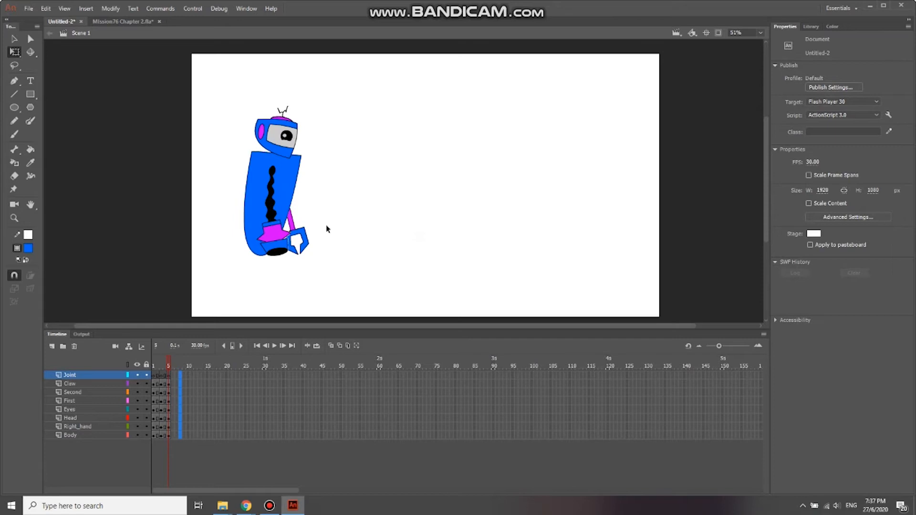
key(F6)
drag(302, 190, 314, 190)
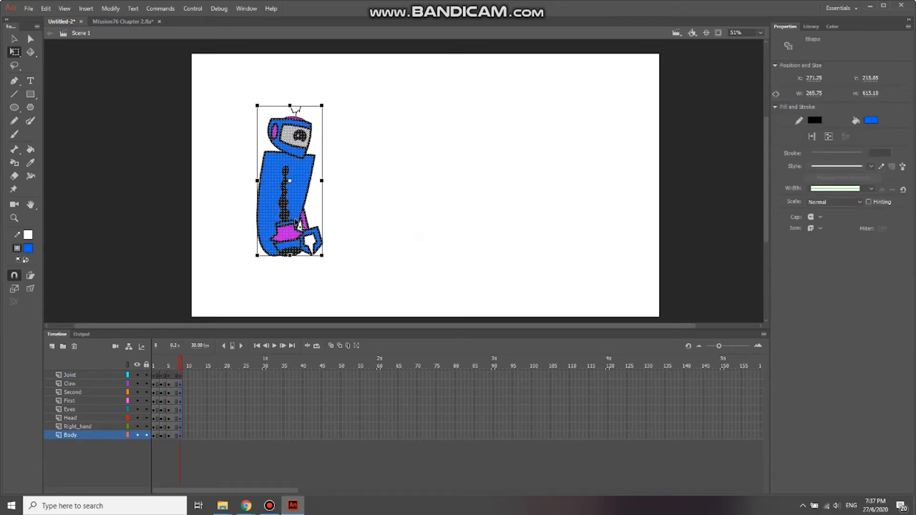
Step: Insert keyframes on all layers at frames 10 and 12, shifting the robot right to X about 316 and about 375
click(189, 376)
drag(191, 393, 189, 437)
key(F6)
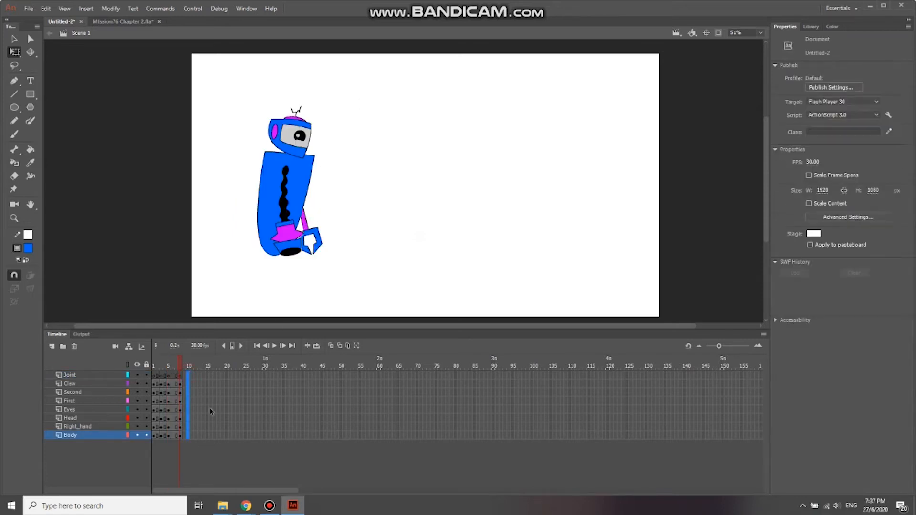
click(289, 204)
drag(296, 204, 307, 204)
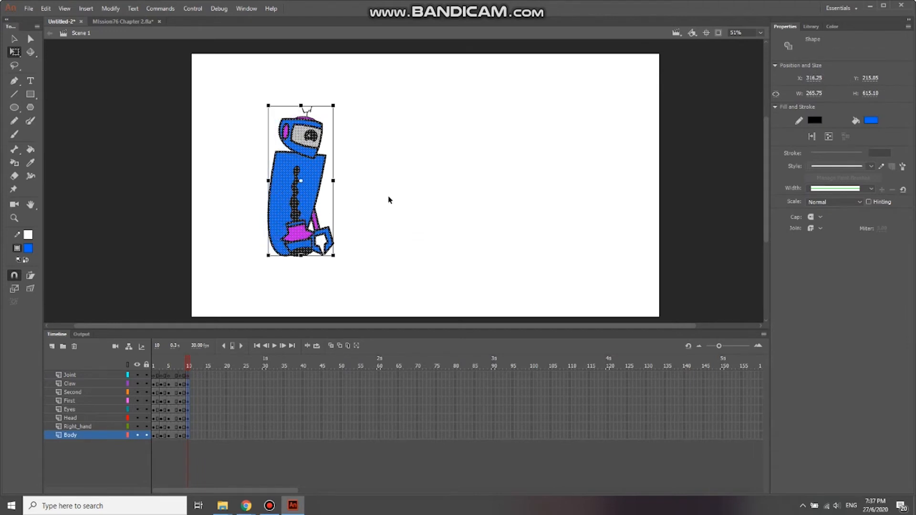
drag(195, 436, 197, 380)
key(F6)
click(298, 205)
drag(298, 205, 312, 205)
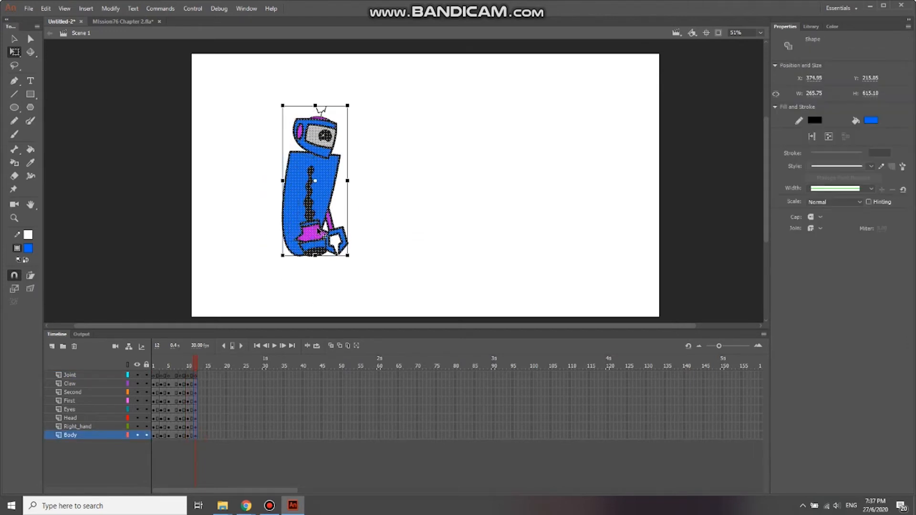
Step: Insert keyframes at frame 14 on all layers and move the robot right to X about 500
drag(203, 436, 205, 367)
key(F6)
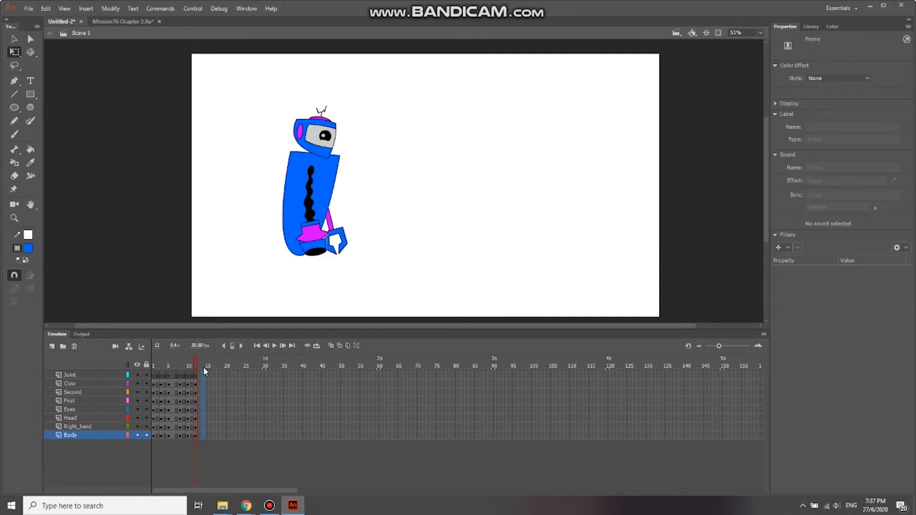
drag(316, 216, 347, 216)
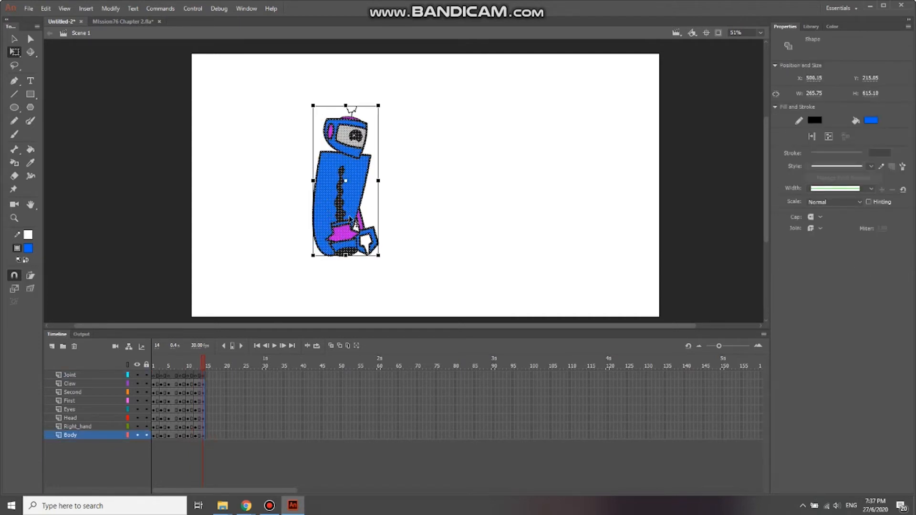
click(331, 296)
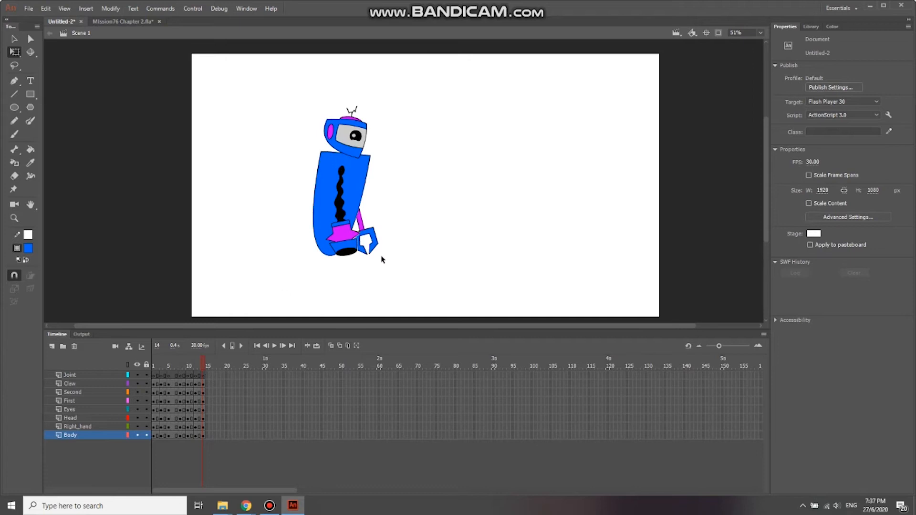
Step: Play back the robot's frame-by-frame movement from frame 1 twice
drag(202, 365, 154, 366)
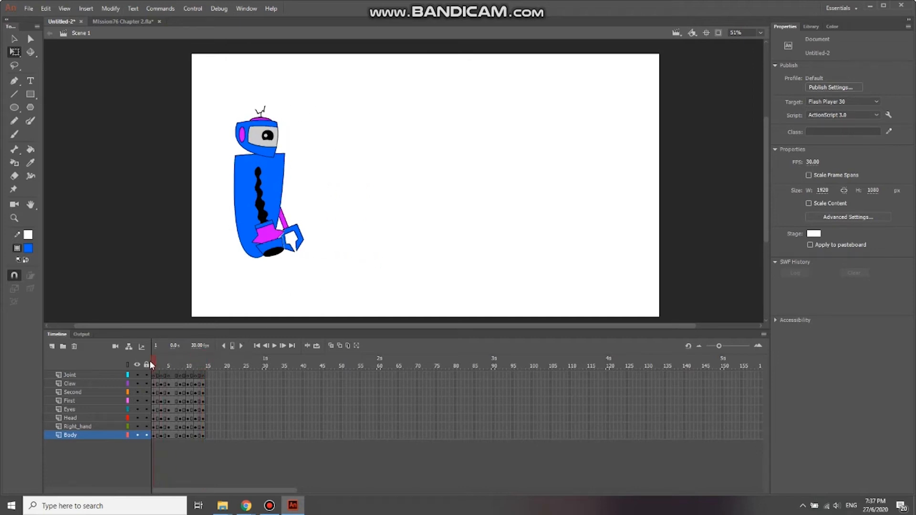
key(Return)
drag(206, 364, 155, 365)
key(Return)
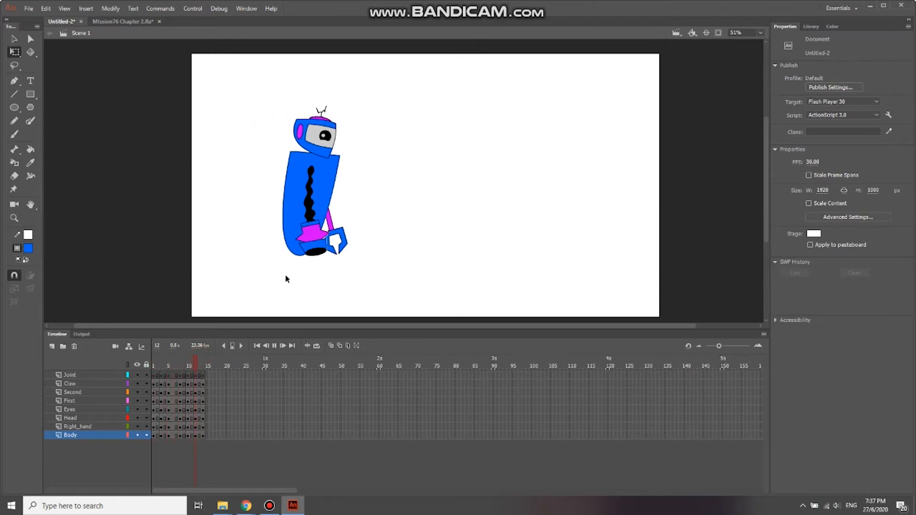
Step: Clear the keyframes from frame 3 to frame 14 on all robot layers
drag(203, 438, 161, 376)
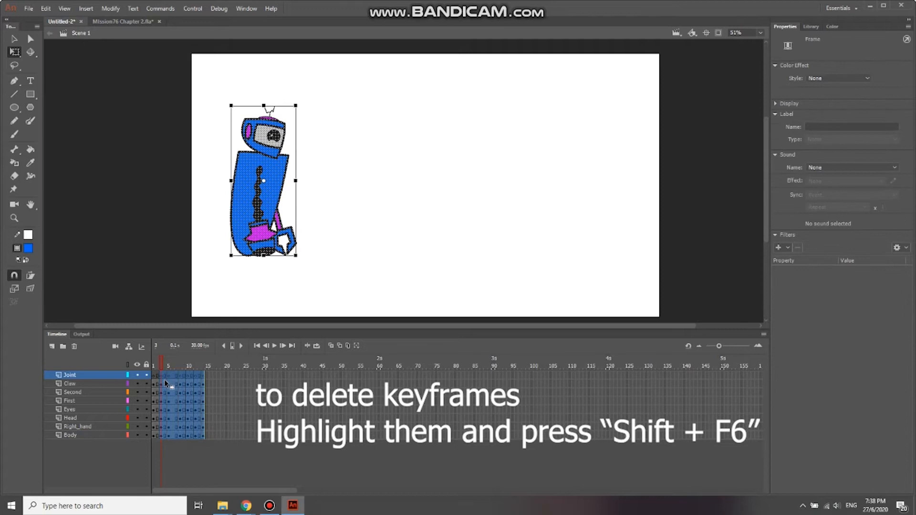
key(shift+F6)
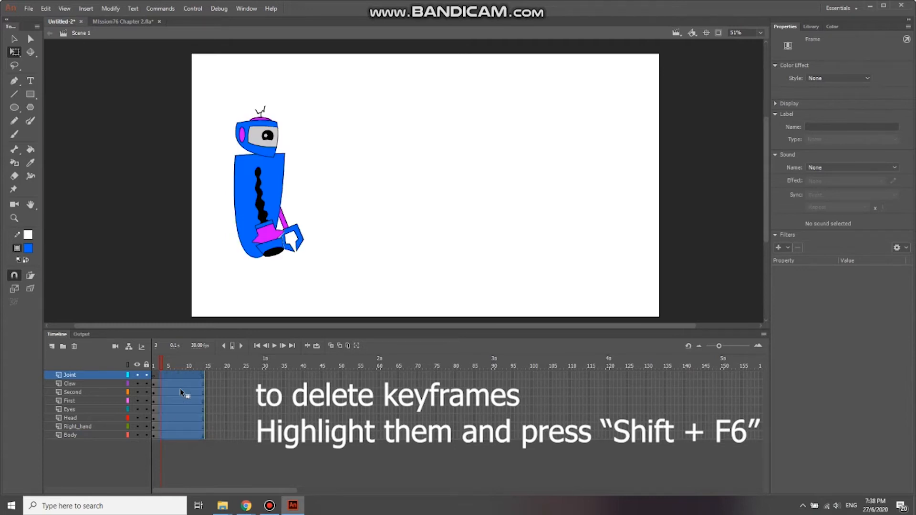
Step: Insert keyframes at frame 30 on all layers and move the robot across the stage to X about 1557
click(264, 436)
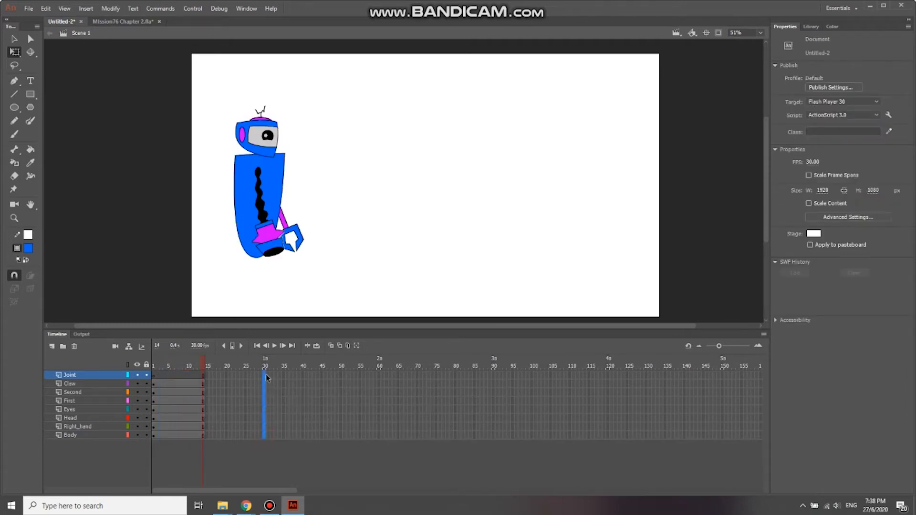
key(F6)
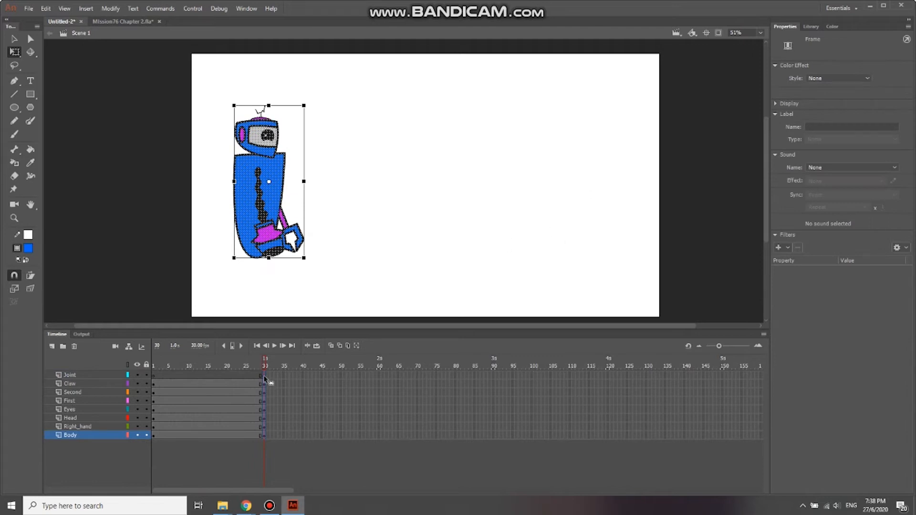
drag(275, 219, 611, 218)
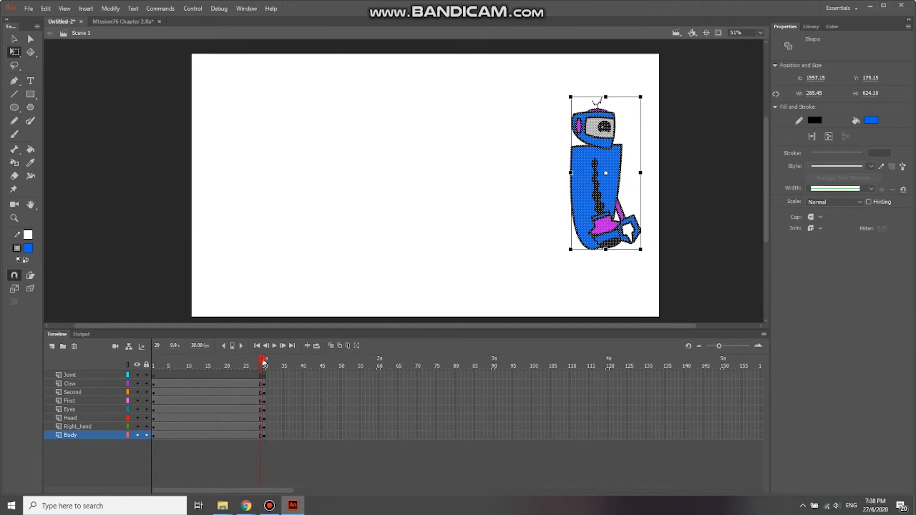
Step: Compare the robot's position at frame 1 with frame 30 and select the whole robot at frame 30
click(152, 364)
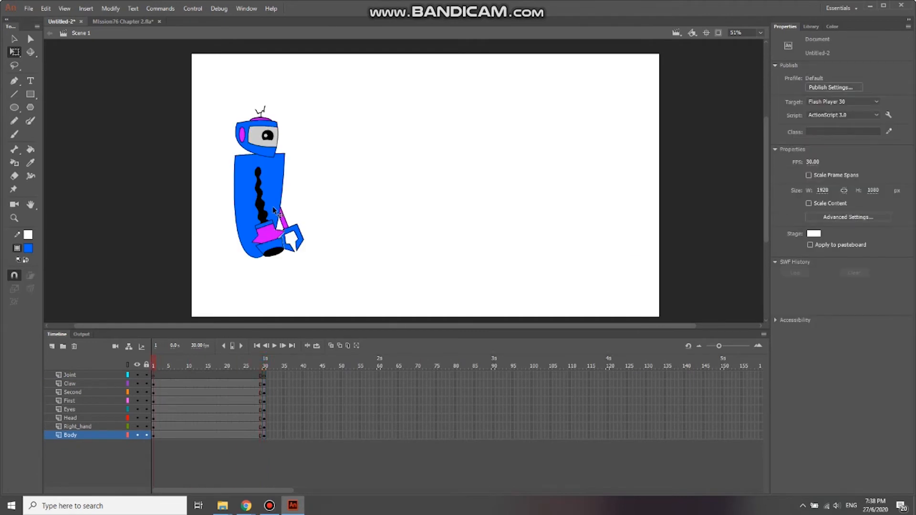
drag(223, 365, 261, 360)
drag(687, 88, 498, 278)
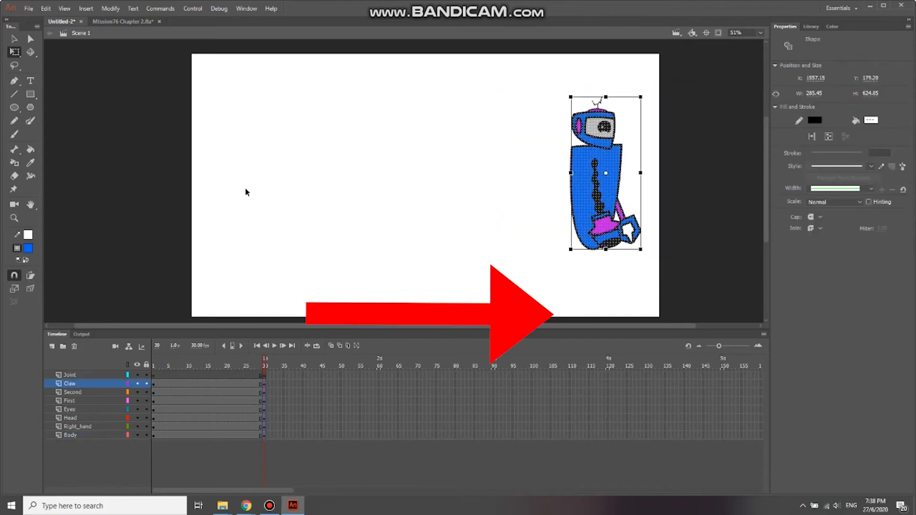
Step: Convert the whole robot at frame 1 on all layers into a graphic symbol named Robot Moving Right
click(247, 161)
click(587, 196)
click(411, 239)
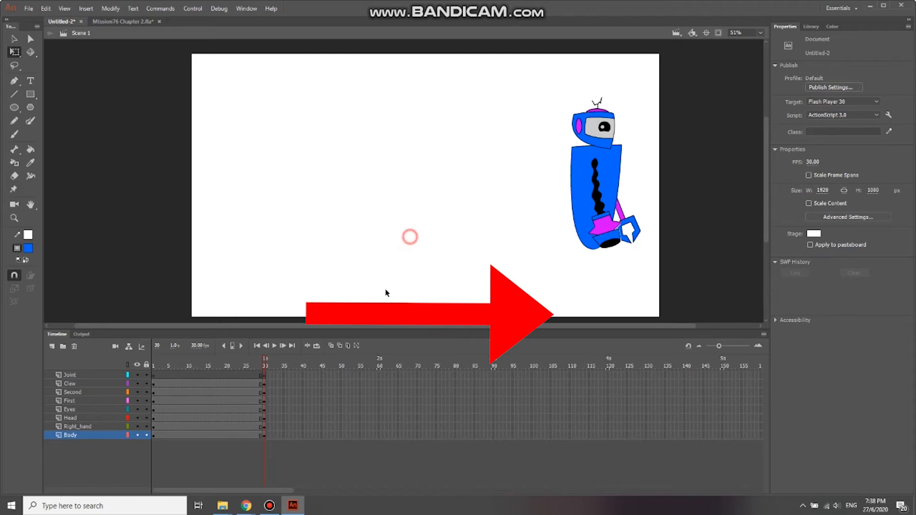
click(154, 435)
drag(153, 375, 155, 375)
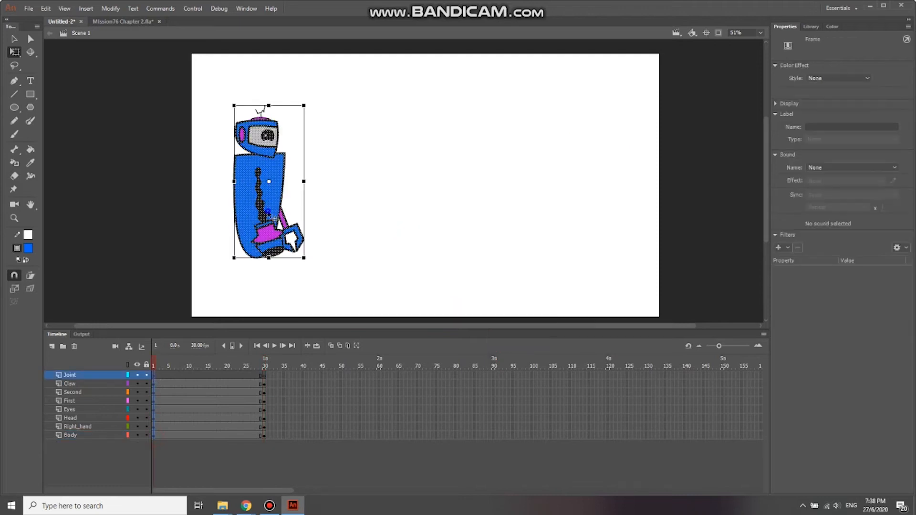
right_click(268, 210)
drag(423, 55, 193, 304)
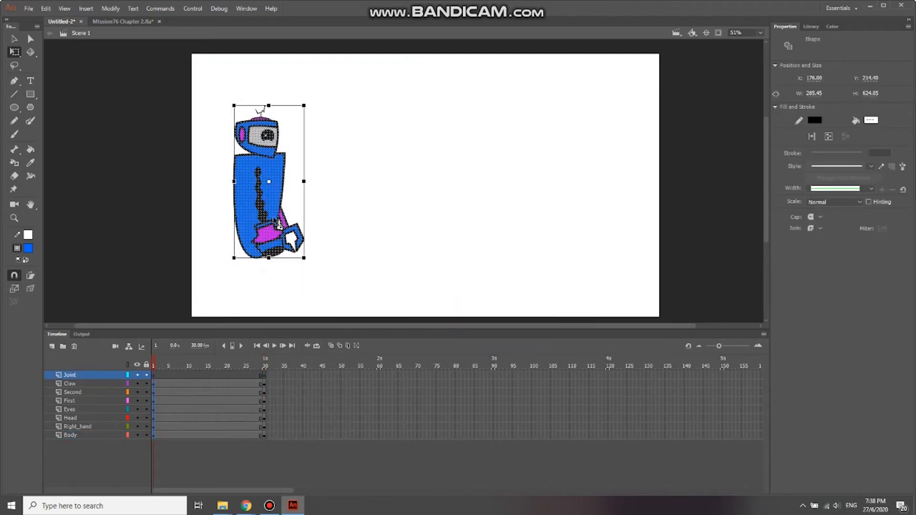
right_click(266, 220)
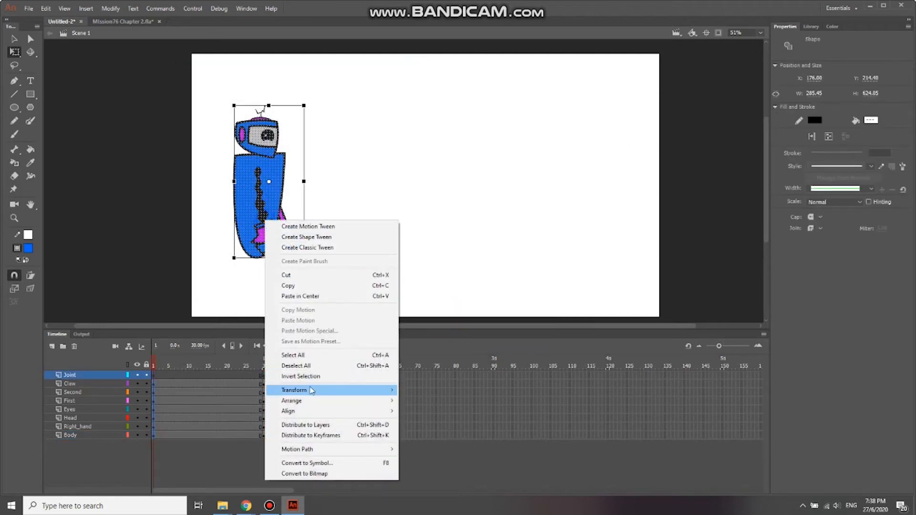
click(318, 463)
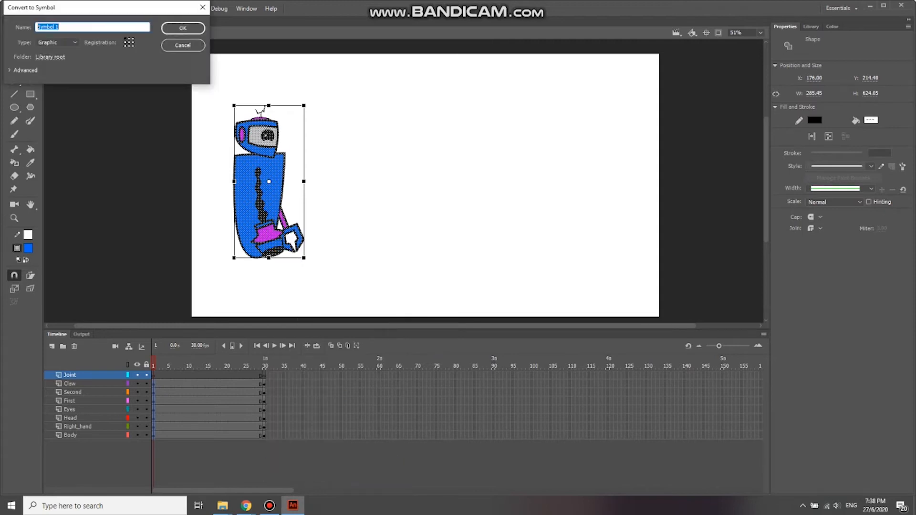
text(Robot Moving Right)
click(183, 28)
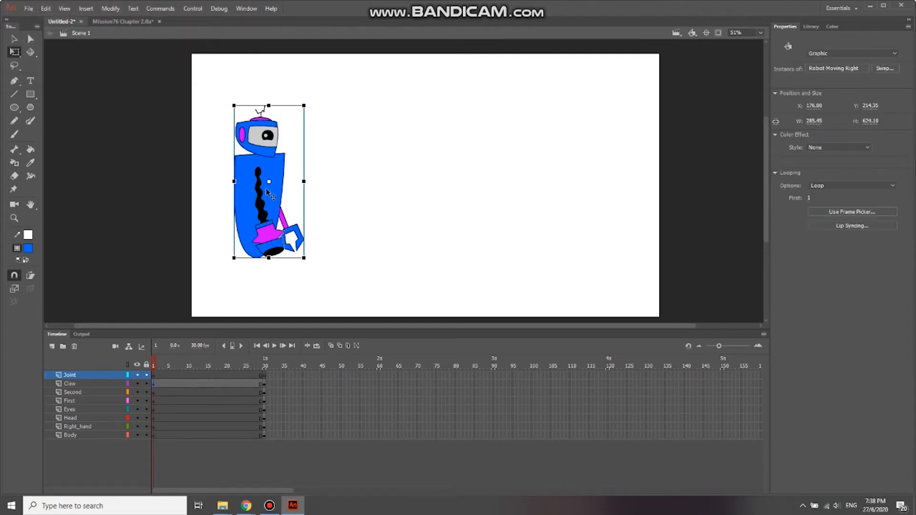
Step: Check the robot symbol on the Claw layer at frame 1 and clear the frame 30 keyframes on all layers
drag(340, 80, 180, 291)
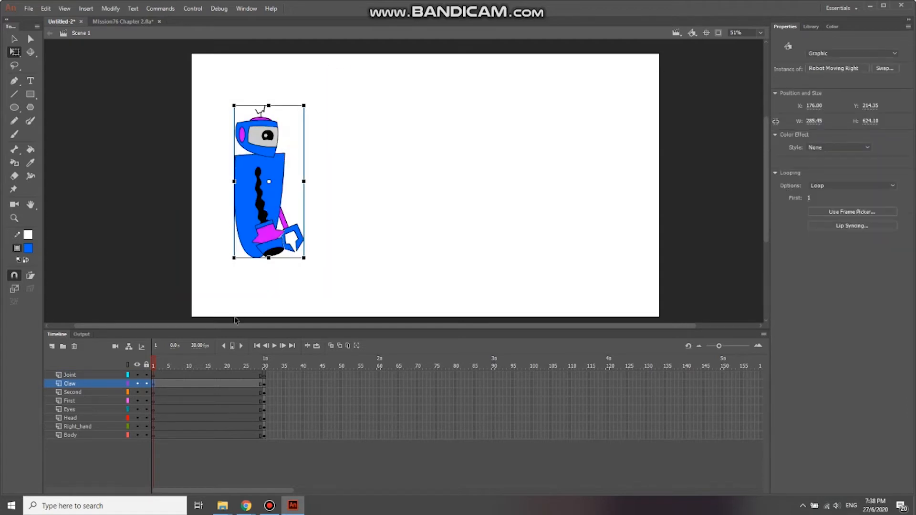
click(153, 384)
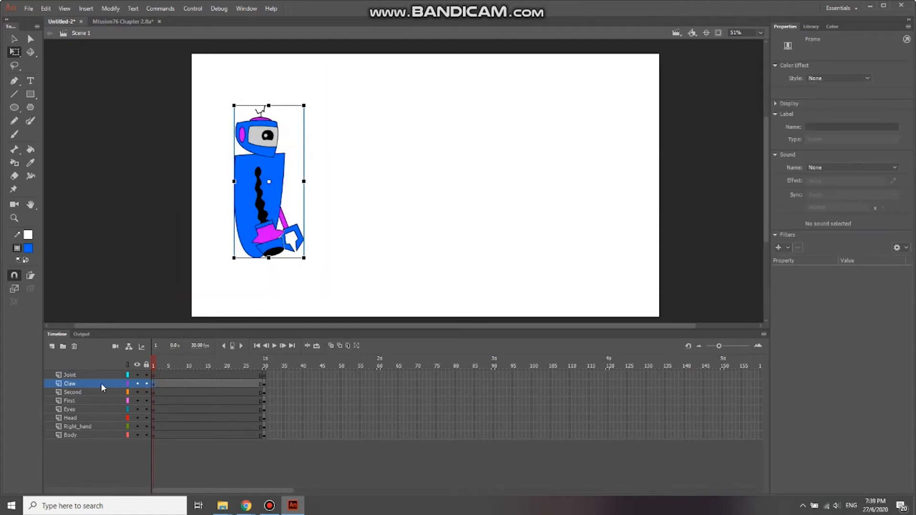
drag(264, 435, 265, 375)
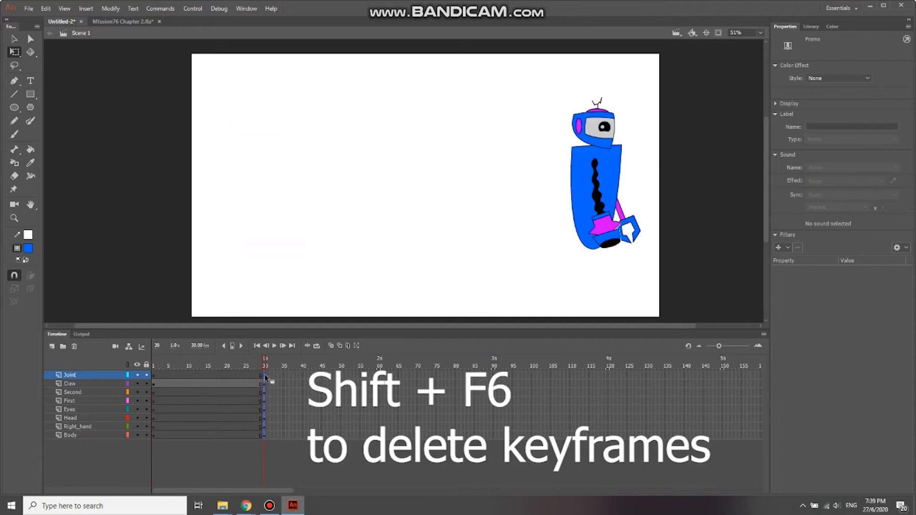
key(shift+F6)
Step: Insert a keyframe at frame 30 on the Claw layer and move the robot symbol across the stage to X about 1502
click(265, 383)
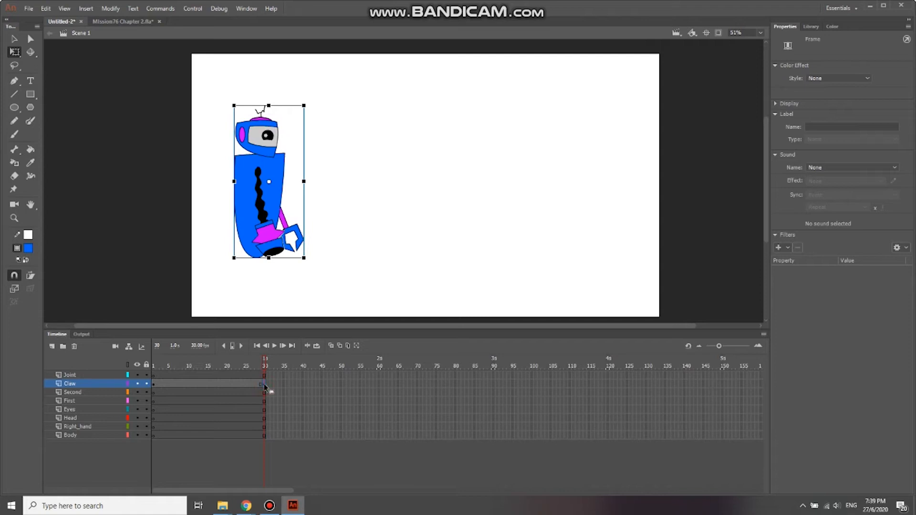
click(265, 385)
click(266, 385)
click(261, 203)
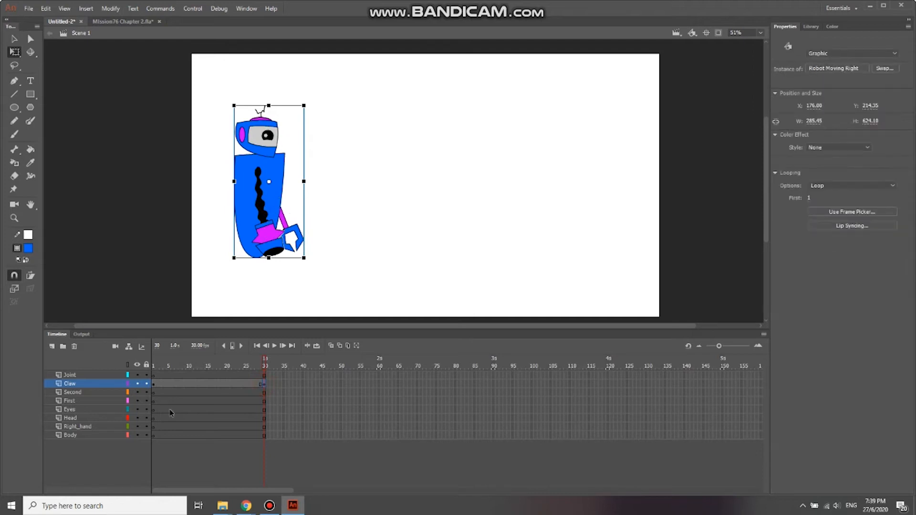
click(153, 436)
click(152, 383)
click(265, 384)
drag(292, 228, 616, 227)
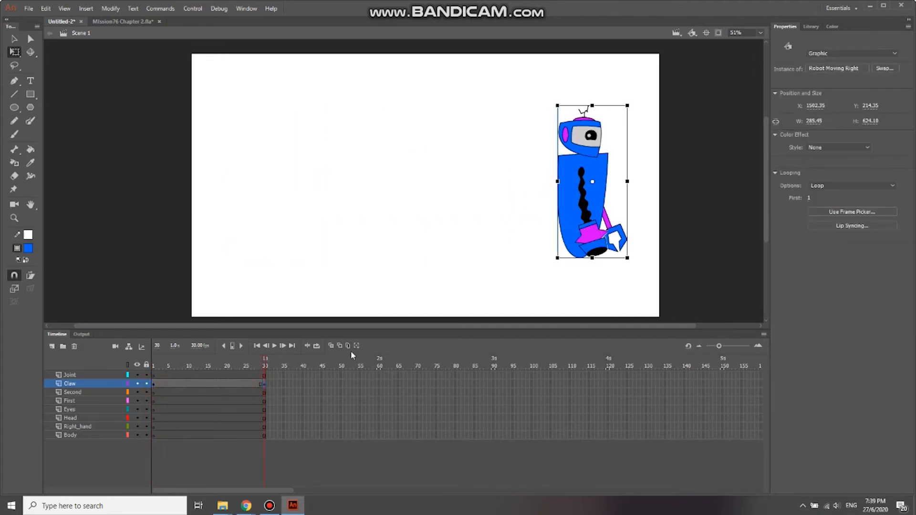
Step: Compare the robot's positions between frames 1 and 30 and play back the untweened movement
drag(265, 363, 181, 360)
drag(152, 358, 265, 358)
click(238, 385)
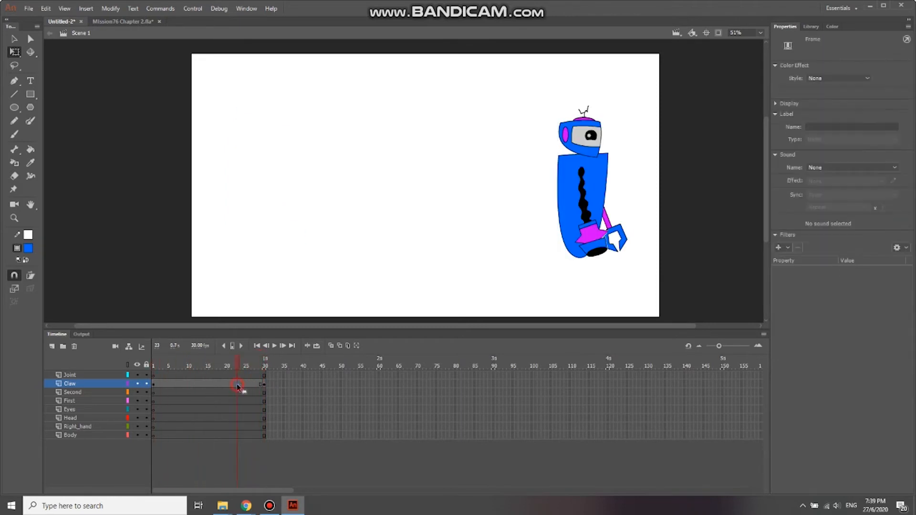
click(154, 385)
click(265, 385)
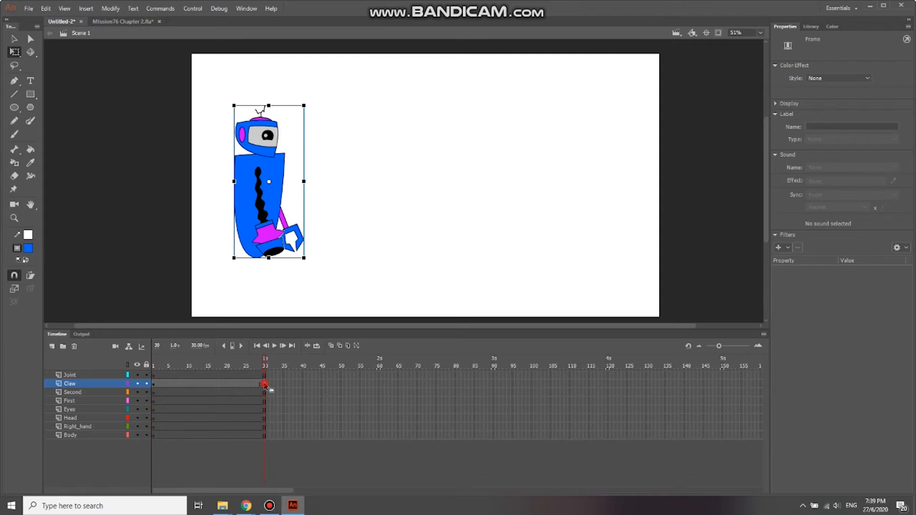
drag(253, 362, 150, 363)
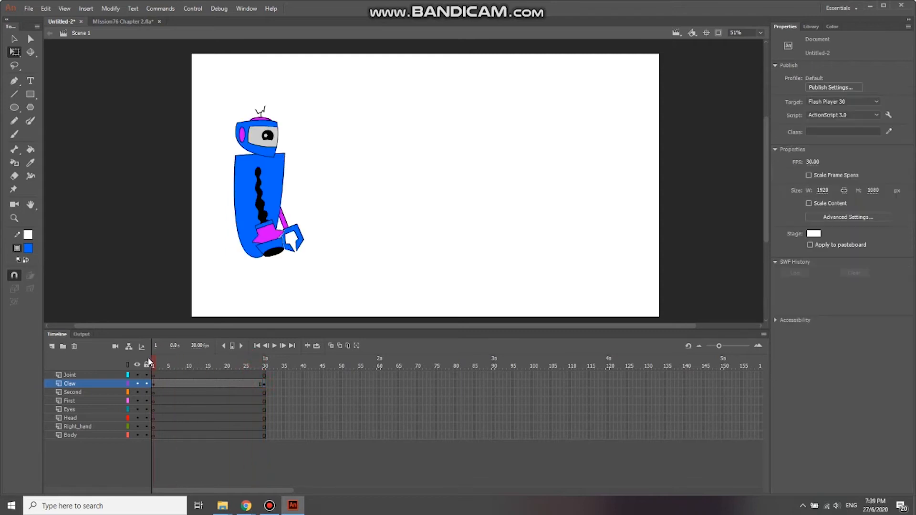
key(Return)
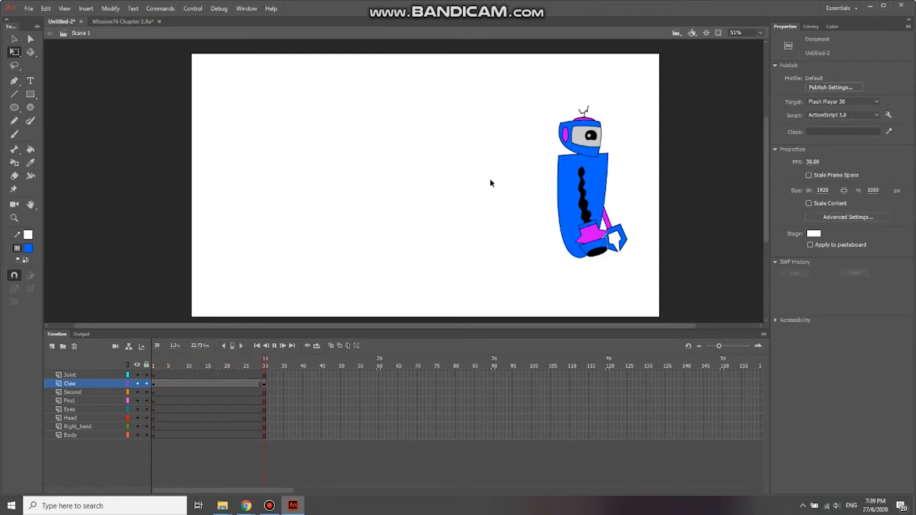
Step: Create a classic tween between frames 1 and 30 on the Claw layer and play back the robot's movement
right_click(185, 385)
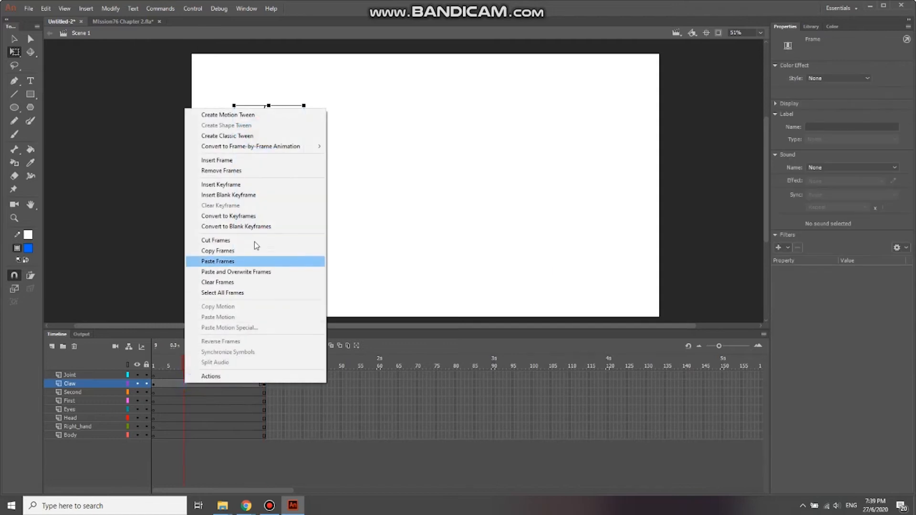
click(228, 136)
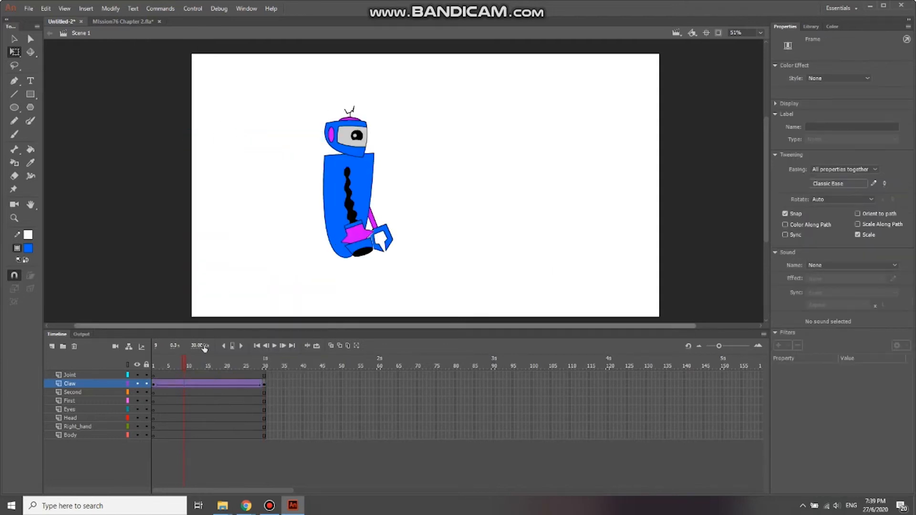
click(161, 364)
click(215, 384)
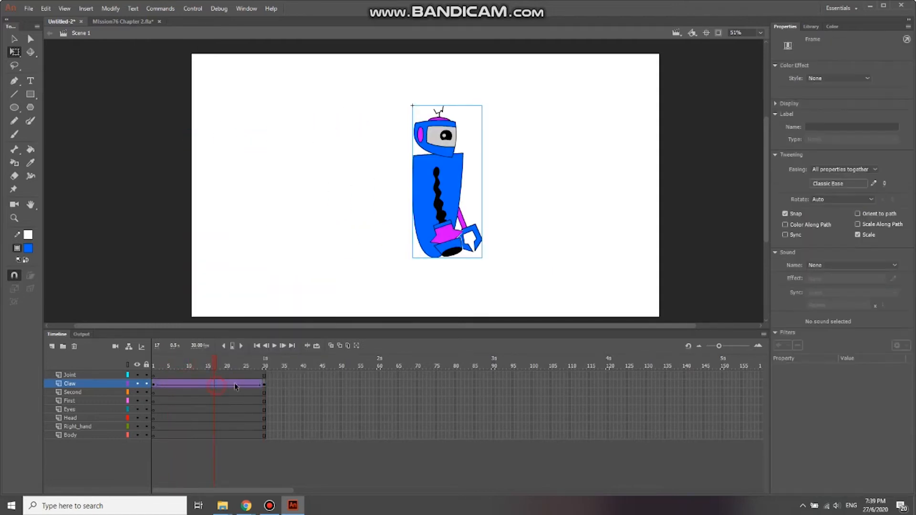
click(265, 384)
click(161, 364)
key(Return)
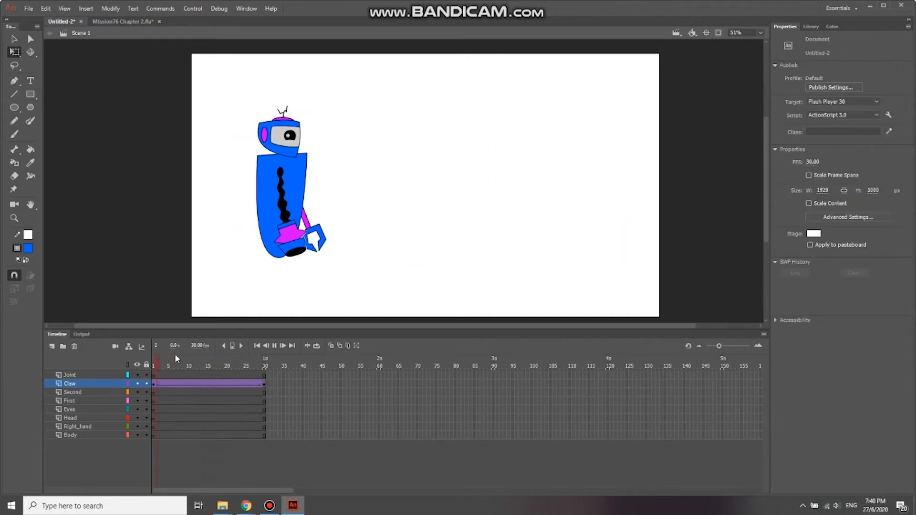
Step: Move the Claw layer's end keyframe from frame 30 to frame 12 and play back the faster movement
click(265, 384)
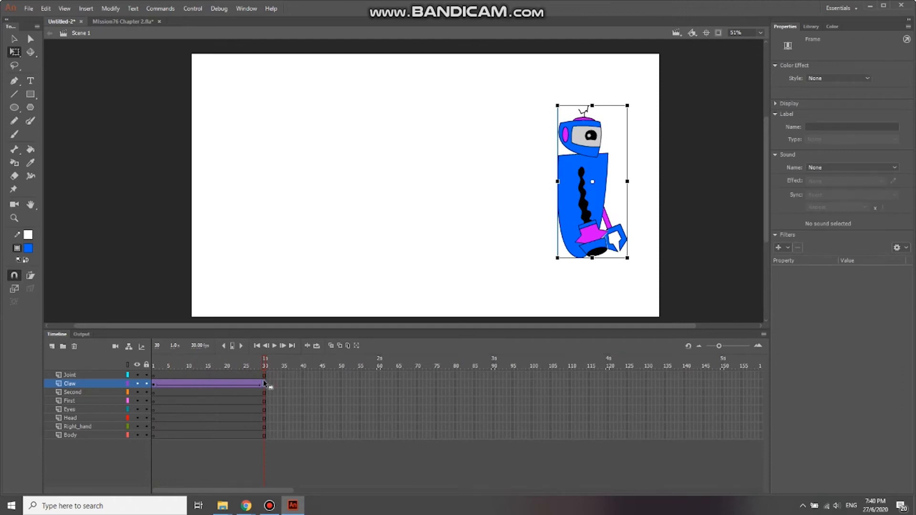
drag(264, 383, 197, 382)
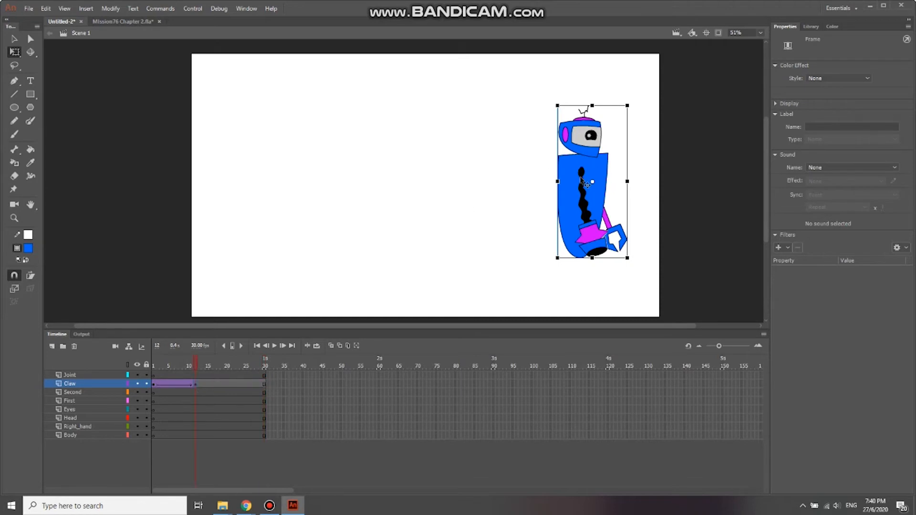
drag(194, 368, 138, 364)
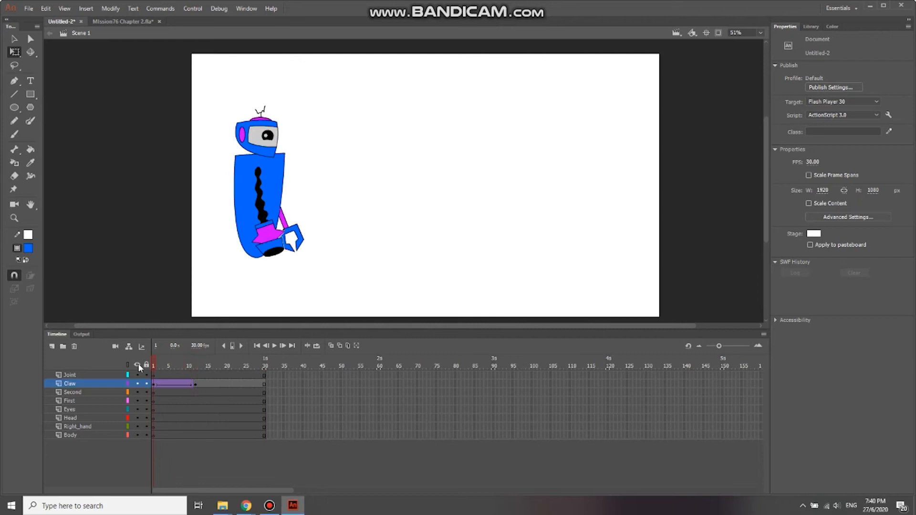
key(Return)
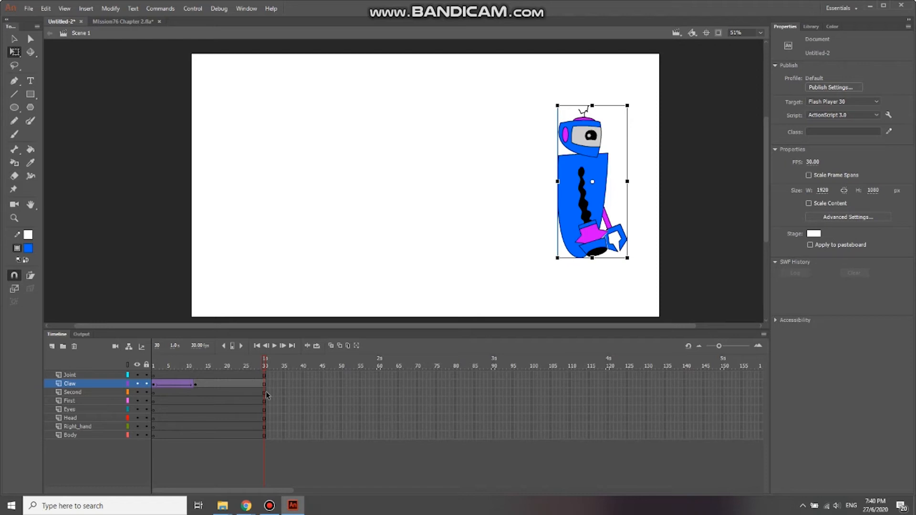
drag(264, 384, 201, 383)
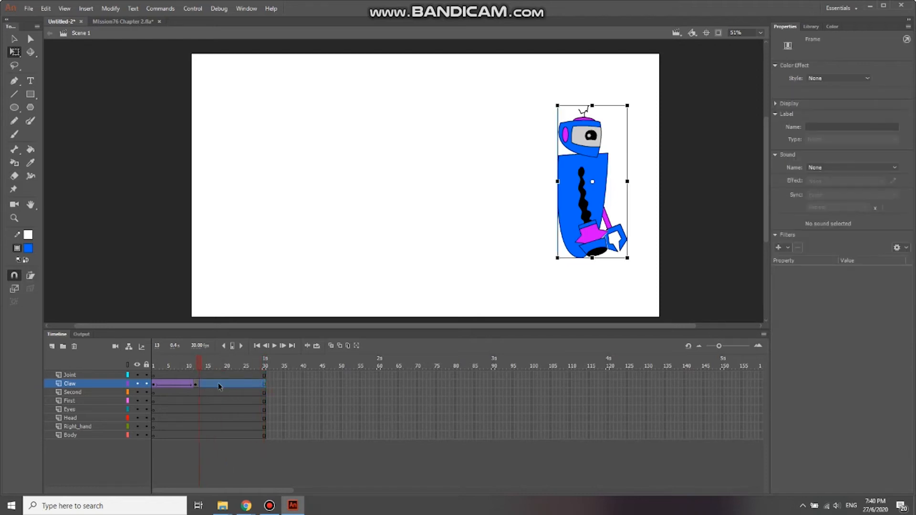
key(Return)
Step: Move the Claw layer's end keyframe back to frame 30 to extend the tween
click(262, 213)
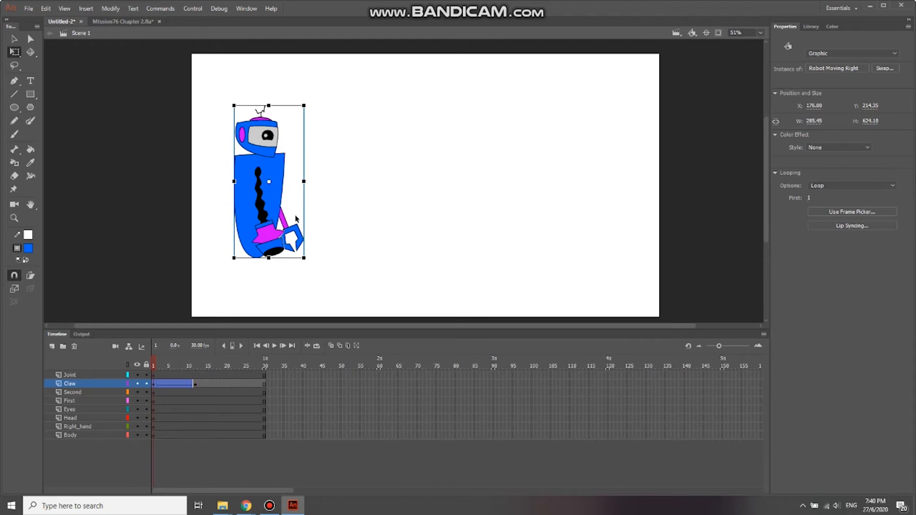
drag(354, 70, 195, 298)
click(199, 383)
drag(261, 382, 262, 383)
click(234, 383)
Step: Remove the classic tween from the Claw layer and break apart the robot symbol at frames 30 and 1
right_click(233, 384)
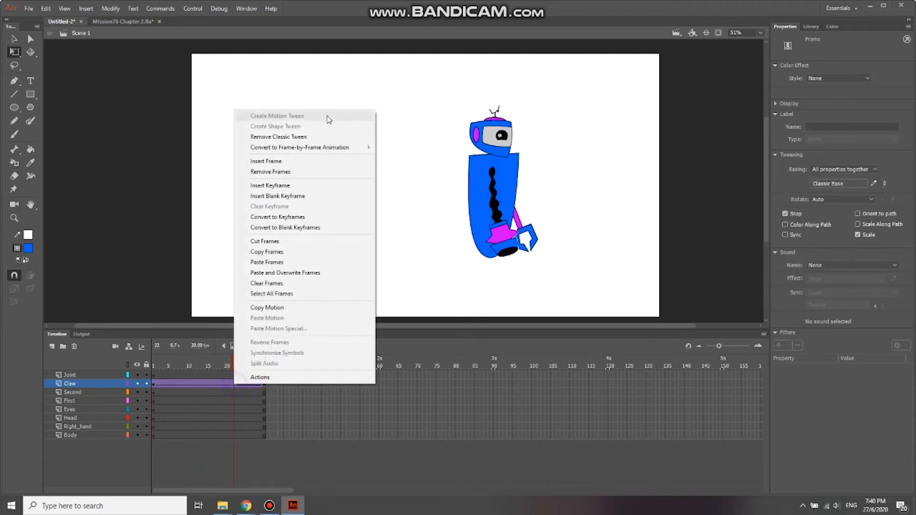
click(308, 138)
click(264, 384)
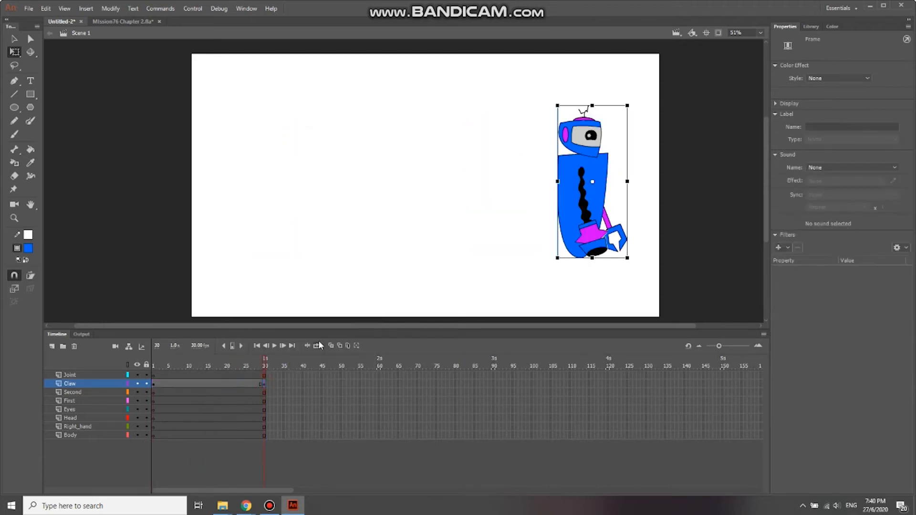
key(ctrl+b)
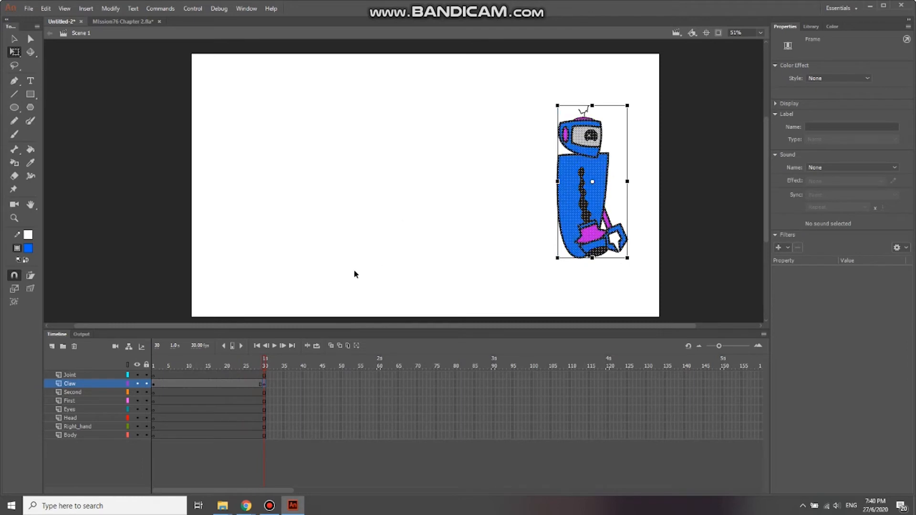
click(154, 385)
key(ctrl+b)
click(338, 203)
Step: Create a classic tween on the Claw layer, converting the shapes to symbols, and scrub through the movement
right_click(191, 383)
click(248, 134)
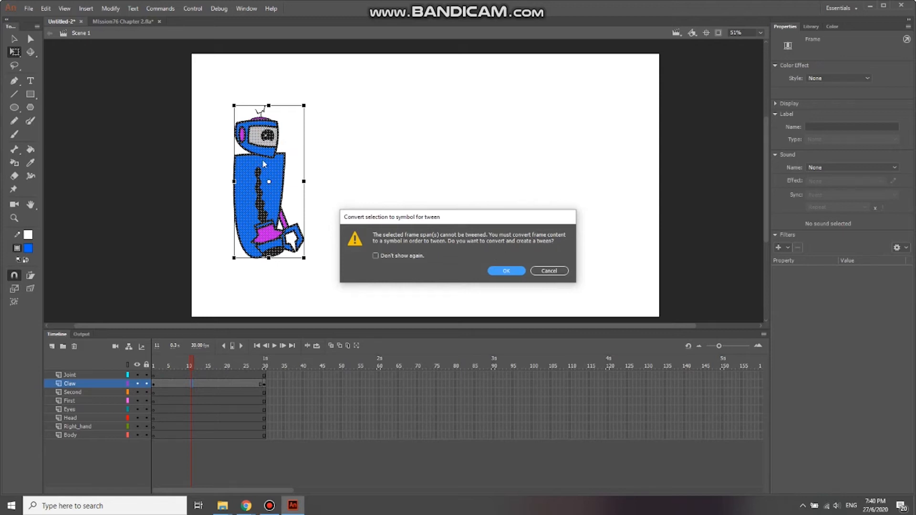
click(506, 271)
drag(263, 360, 165, 356)
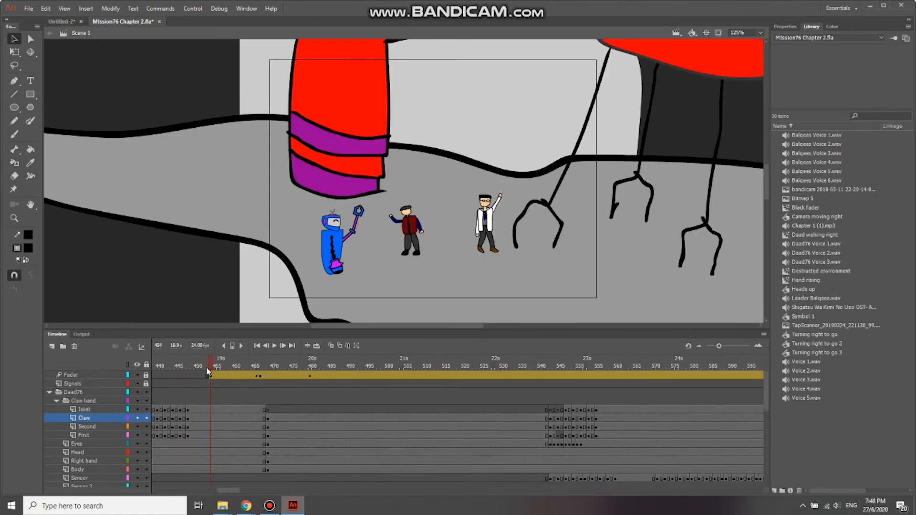
Step: Play back the robot scene in the Mission76 Chapter 2 file
key(Return)
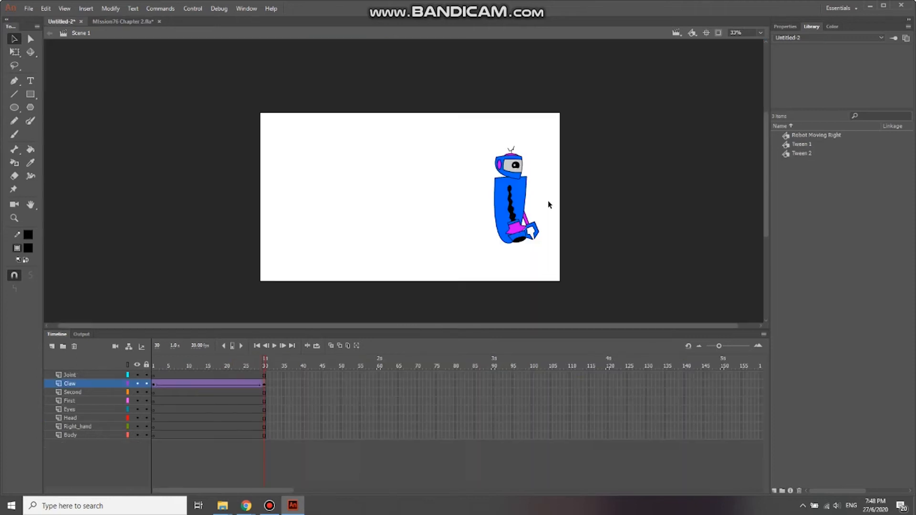
Step: Add a new layer above the Claw layer in the Untitled-2 document
scroll(548, 207, up, 2)
scroll(549, 208, down, 1)
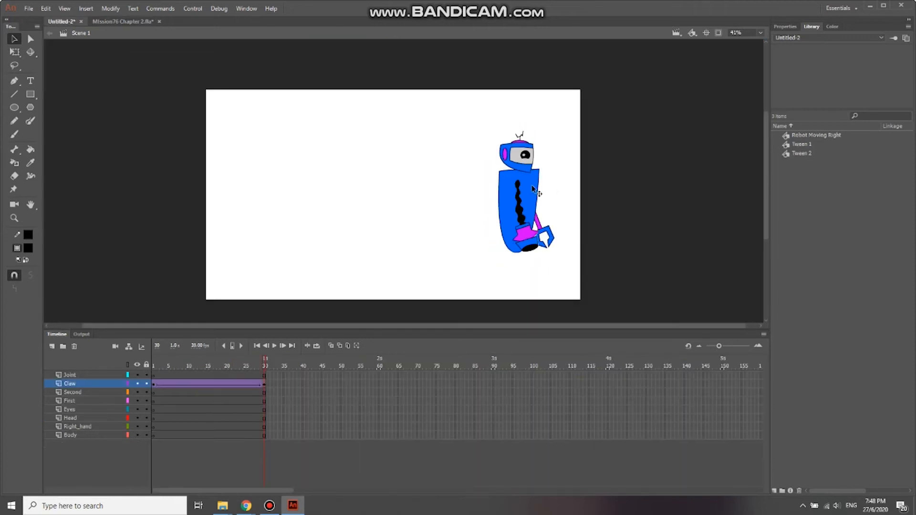
click(523, 157)
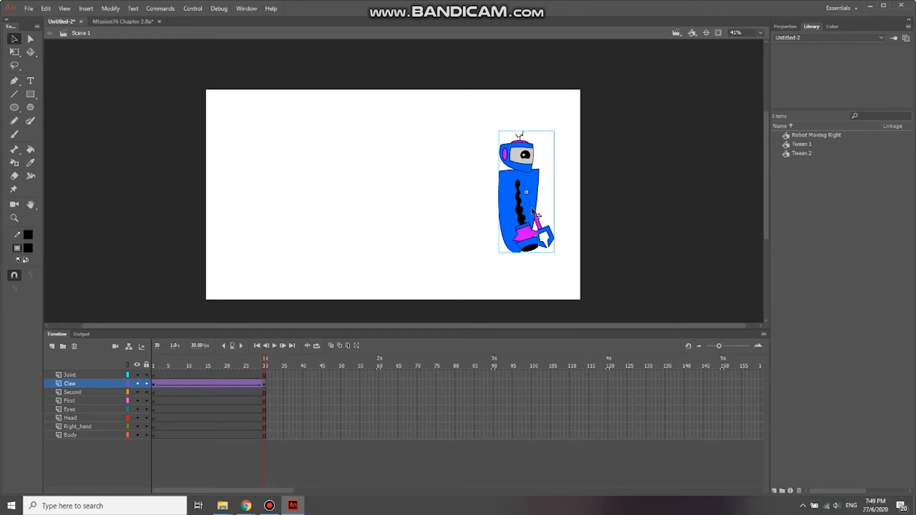
click(52, 346)
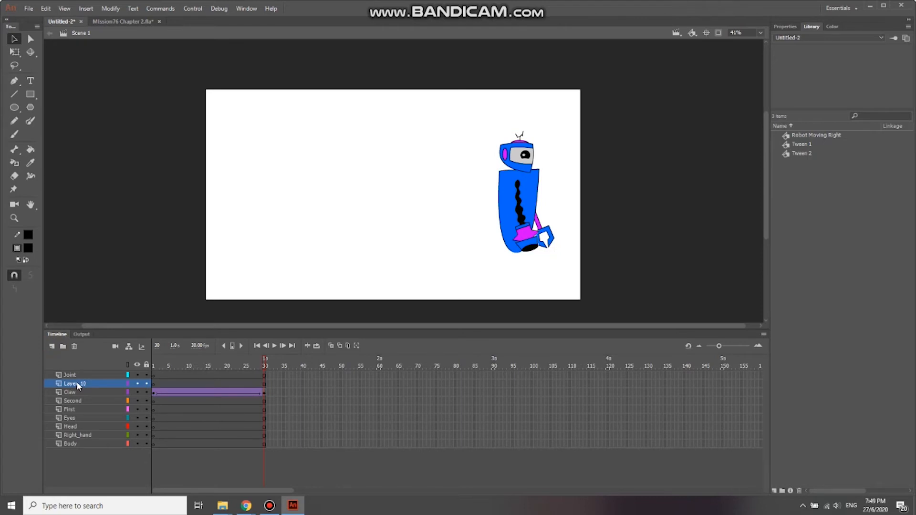
Step: Rename the newly added layer above the Claw layer to "Black Screen", accepting the adjusted layer name
double_click(78, 385)
text(Black Screen)
key(Return)
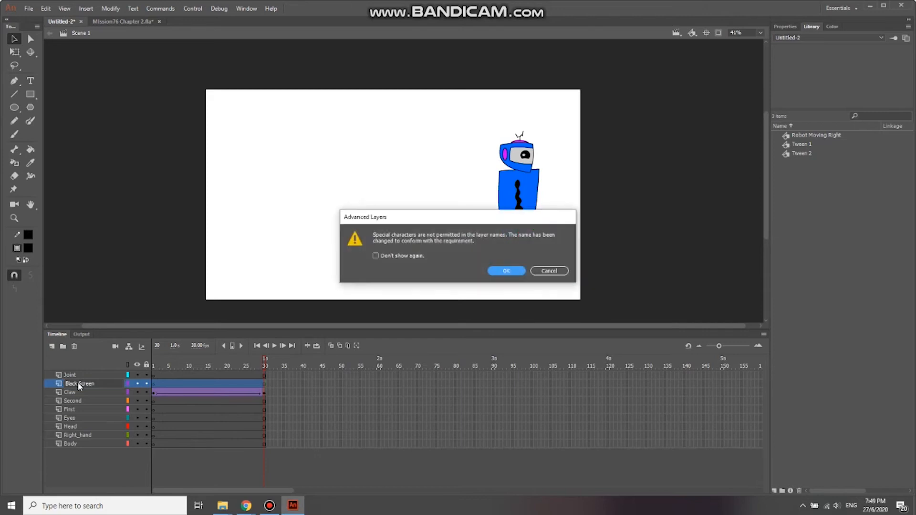
key(Return)
Step: Draw a rectangle with a black #000000 fill on the Black_Screen layer, extending slightly past all stage edges
click(30, 95)
click(28, 248)
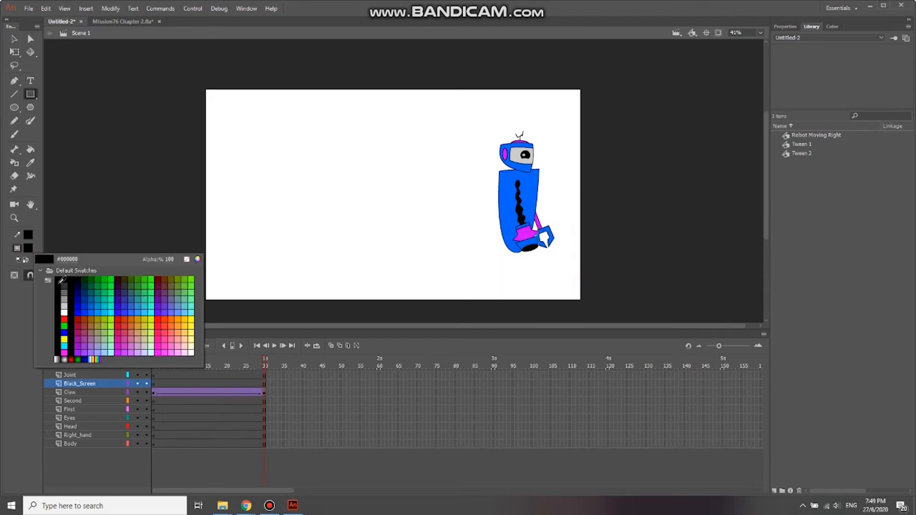
click(59, 284)
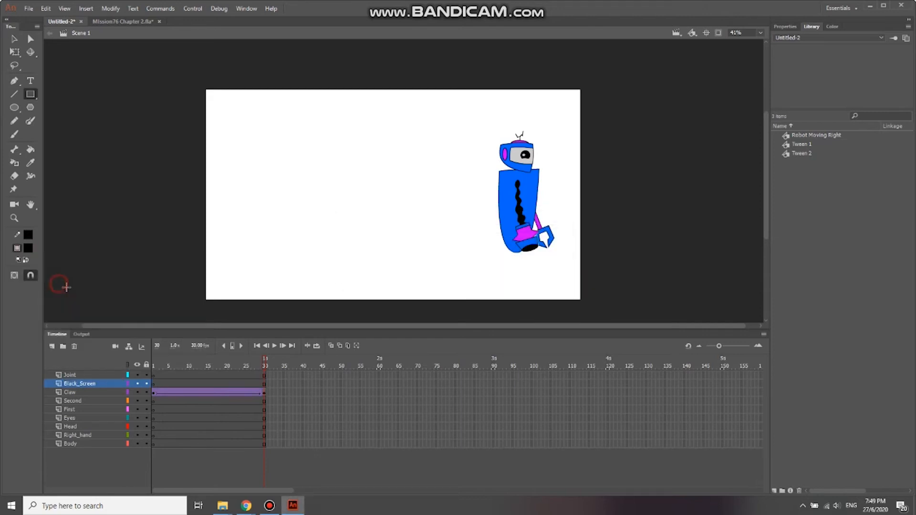
click(27, 248)
click(59, 280)
drag(186, 73, 605, 313)
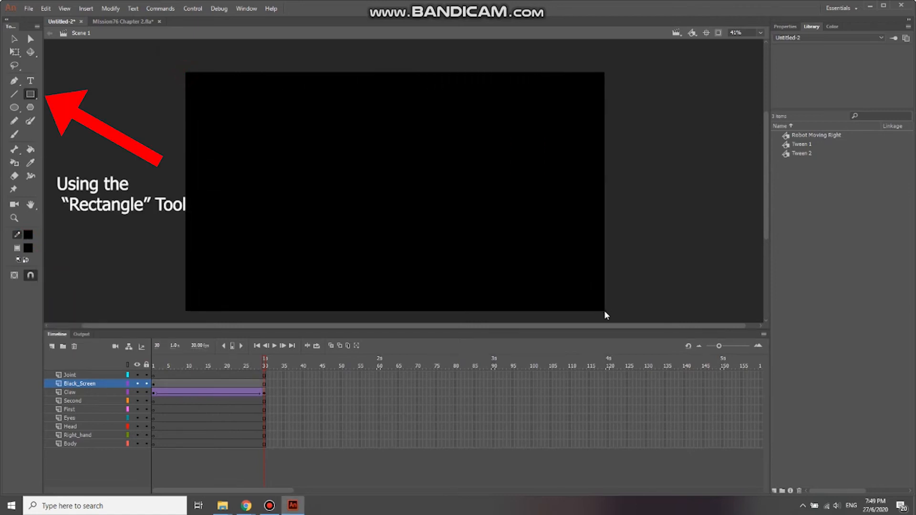
Step: Insert a keyframe at frame 30 on the Black_Screen layer
key(v)
click(652, 206)
click(154, 385)
click(633, 222)
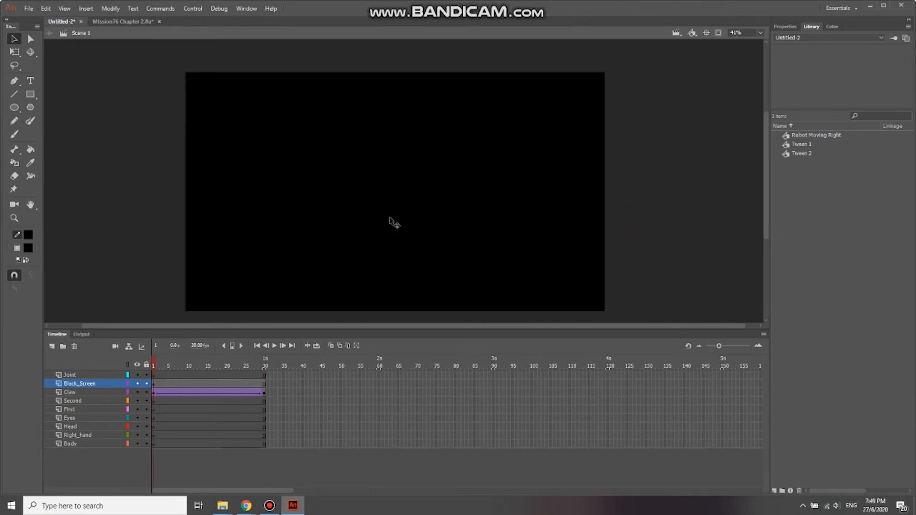
click(265, 385)
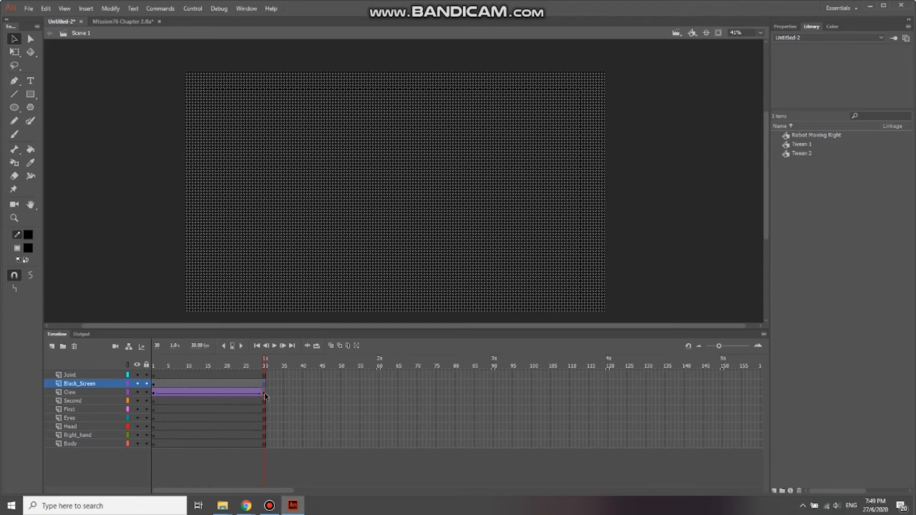
drag(265, 396, 262, 384)
Step: Delete the black rectangle from frame 1 of the Black_Screen layer and check that frame 30 still contains it
click(156, 365)
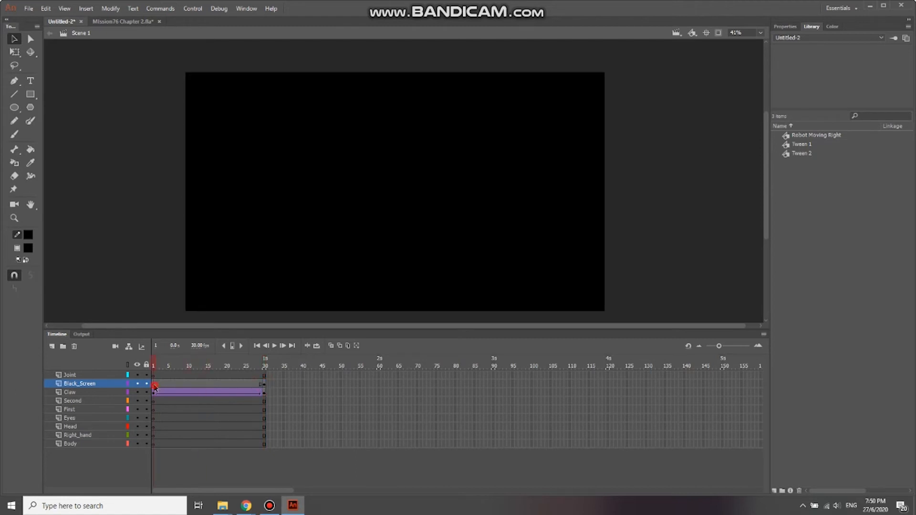
click(157, 385)
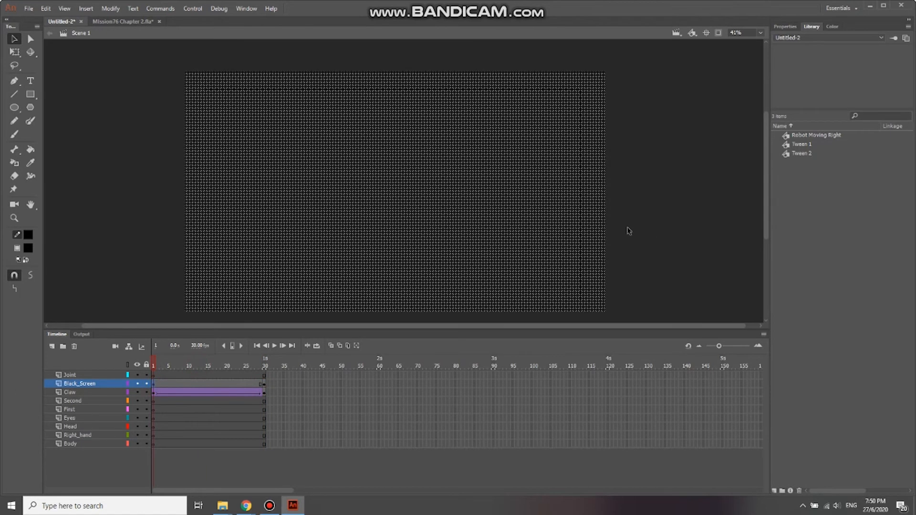
key(Delete)
drag(158, 365, 262, 365)
click(265, 385)
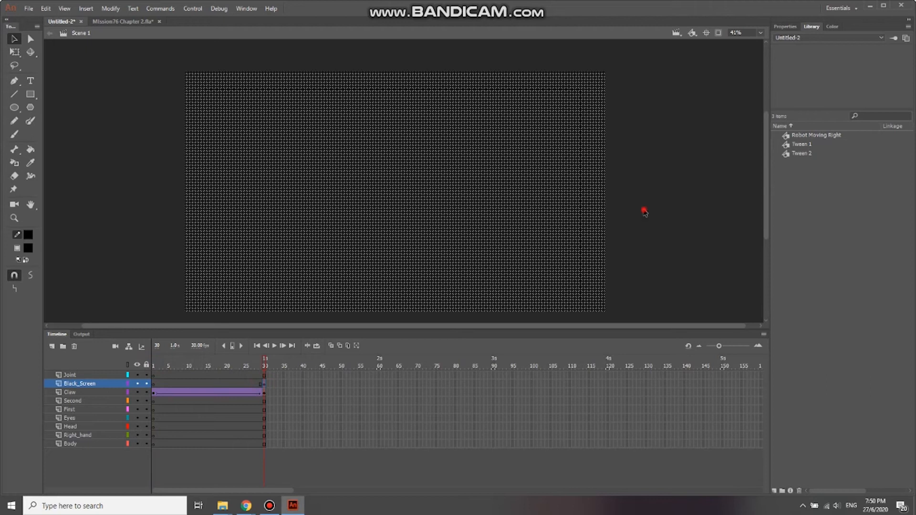
click(644, 210)
Step: Temporarily hide the Black_Screen layer to view the robot at frame 30 of the Claw layer, and show it again
click(264, 393)
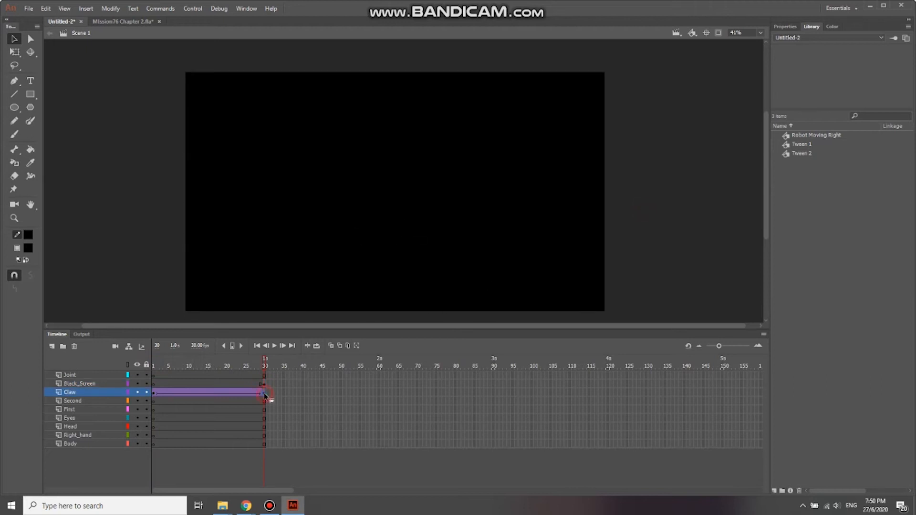
click(138, 383)
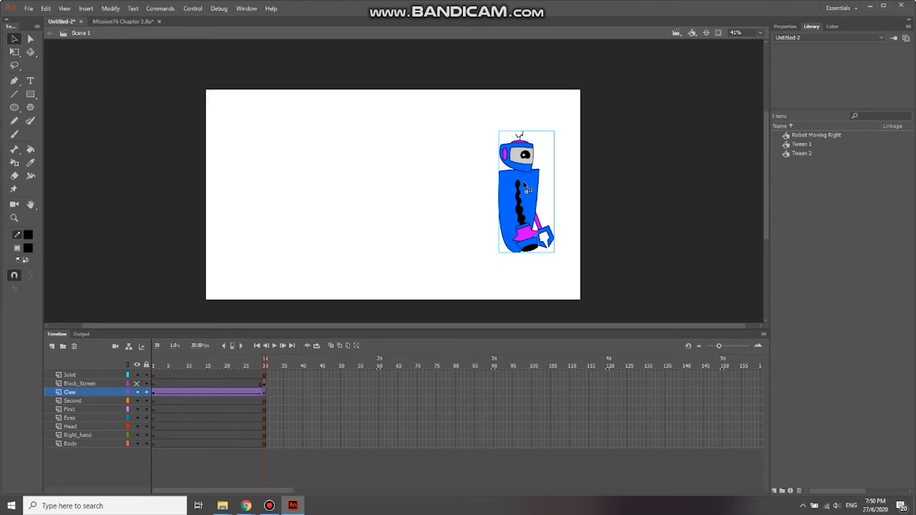
click(138, 384)
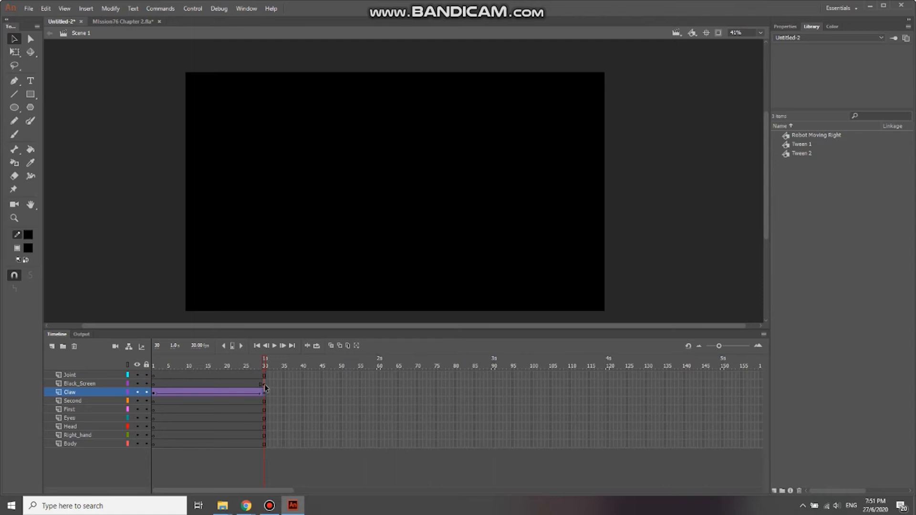
Step: Convert the black rectangle at frame 30 into a graphic symbol named "black scren fade"
click(303, 384)
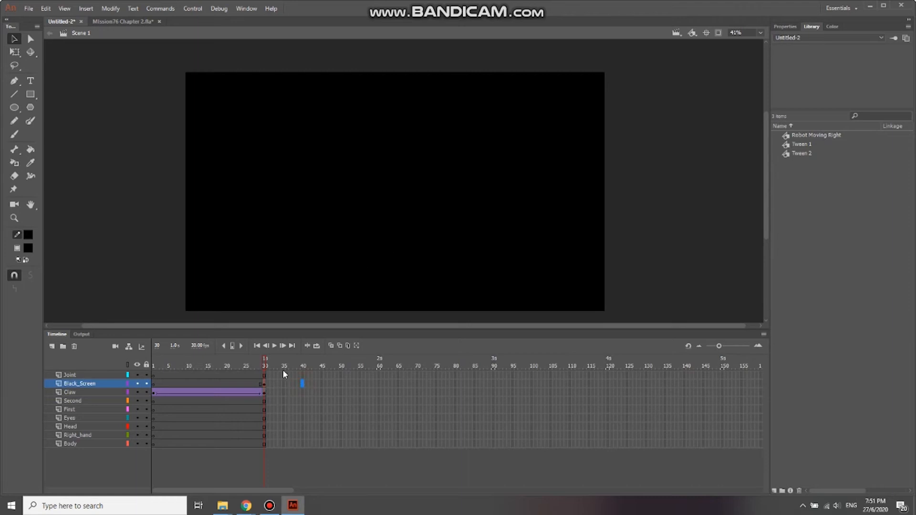
click(264, 384)
right_click(389, 225)
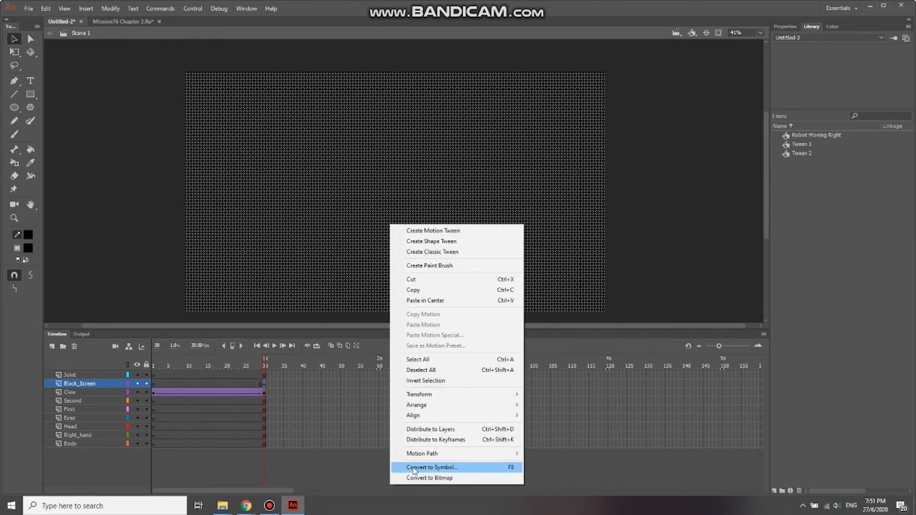
click(497, 469)
text(black scren fade)
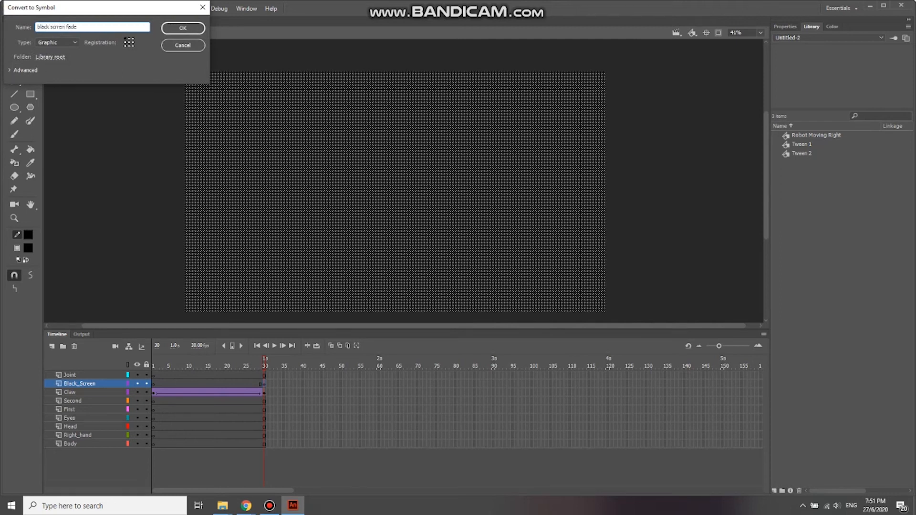
key(Return)
Step: Insert a keyframe at frame 40 on the Black_Screen layer and compare it with frame 30
click(303, 384)
key(F6)
drag(295, 366, 264, 364)
click(264, 384)
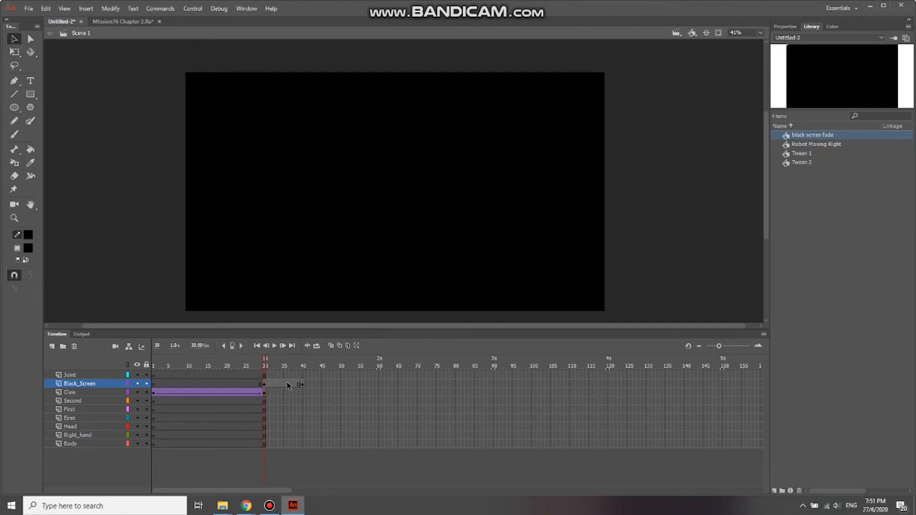
click(301, 384)
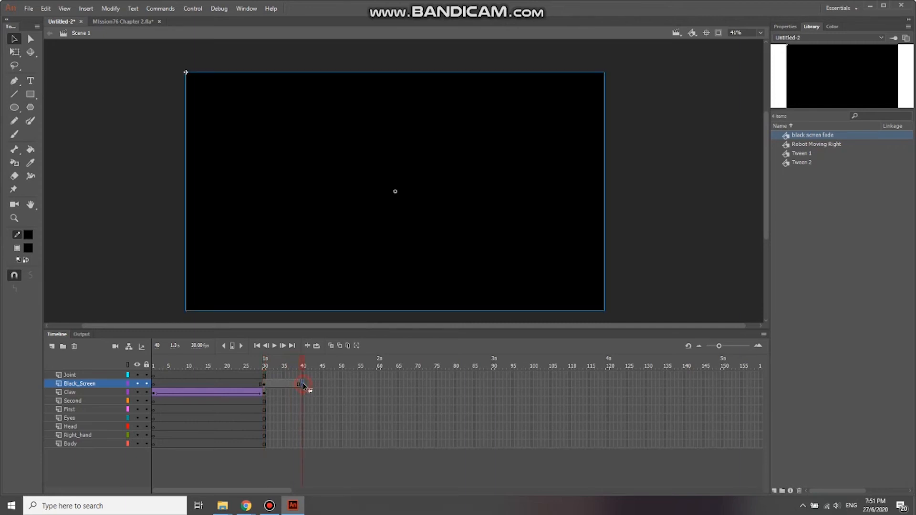
Step: Apply an Alpha colour effect of 0% to the black screen symbol at frame 30
click(264, 384)
click(536, 229)
click(792, 28)
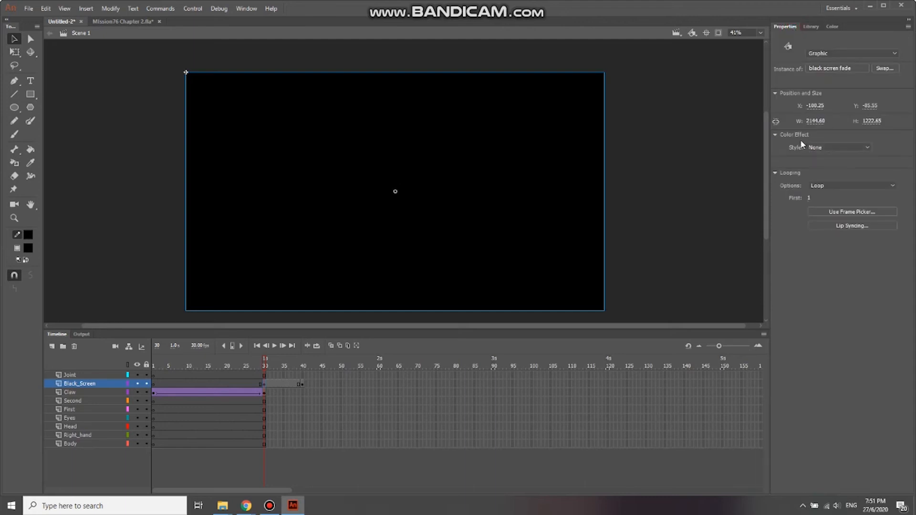
click(820, 145)
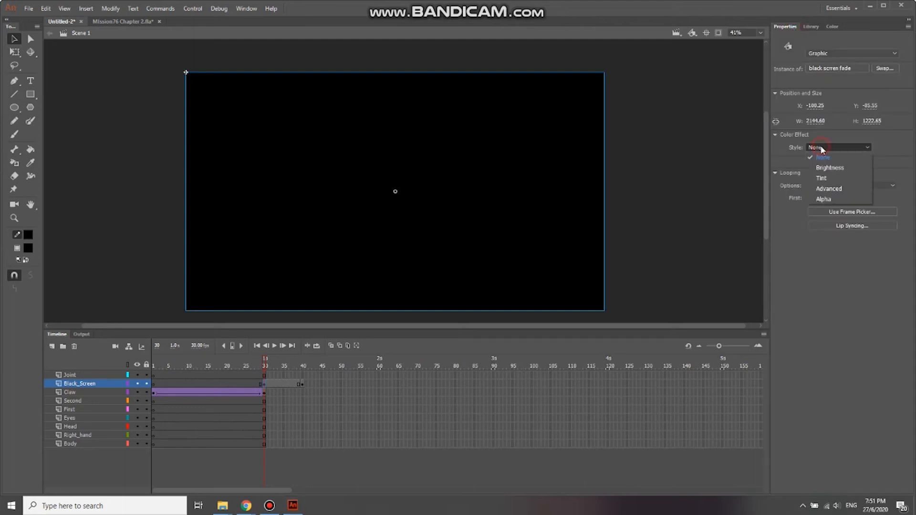
click(834, 199)
drag(869, 161, 810, 164)
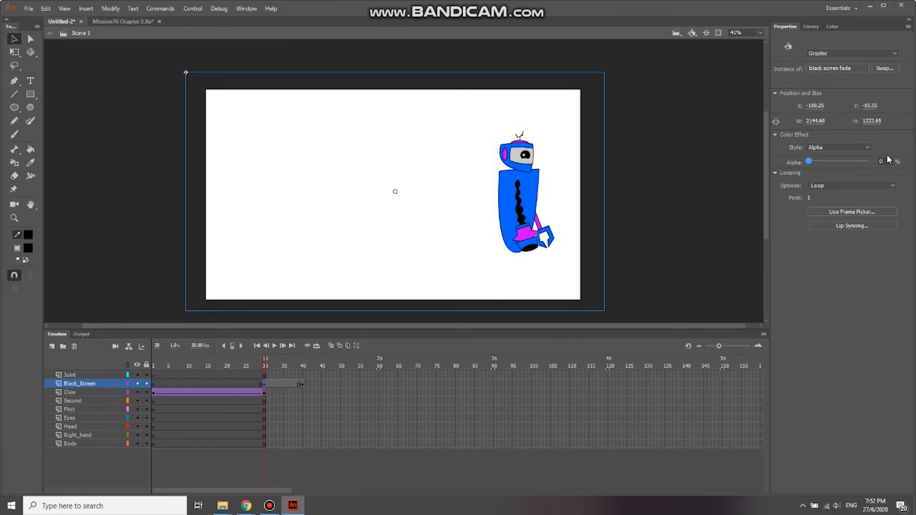
Step: Create a classic tween between frames 30 and 40 on the Black_Screen layer and preview the fade
mouse_move(297, 362)
mouse_down()
mouse_move(282, 360)
mouse_move(303, 362)
mouse_up()
click(302, 386)
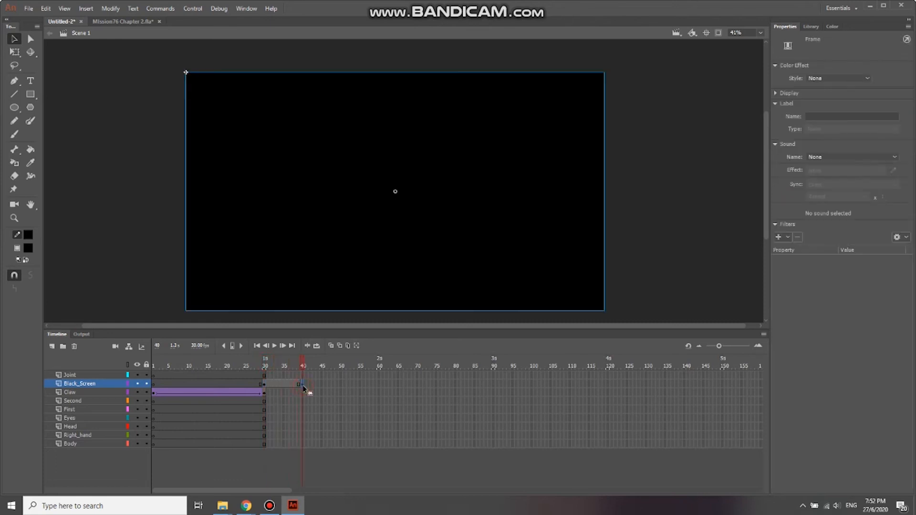
drag(268, 357, 265, 356)
right_click(282, 380)
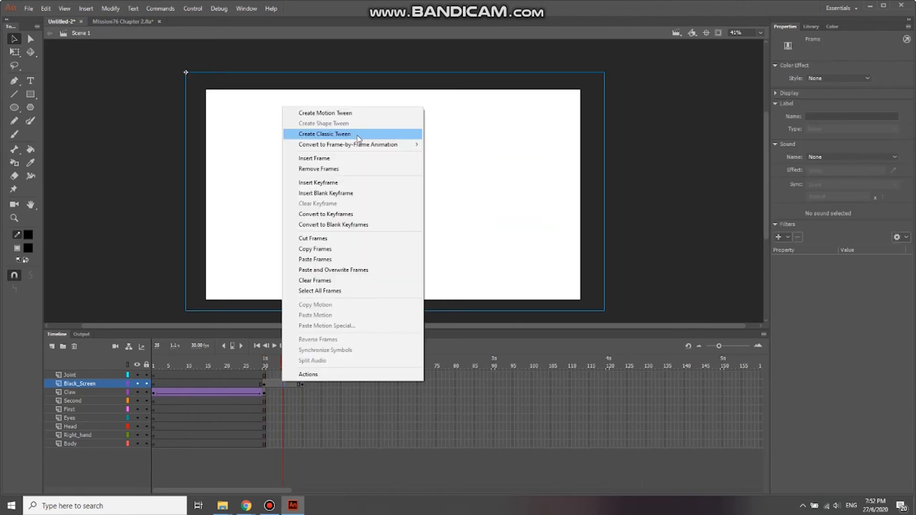
click(354, 138)
drag(268, 359, 295, 365)
key(Return)
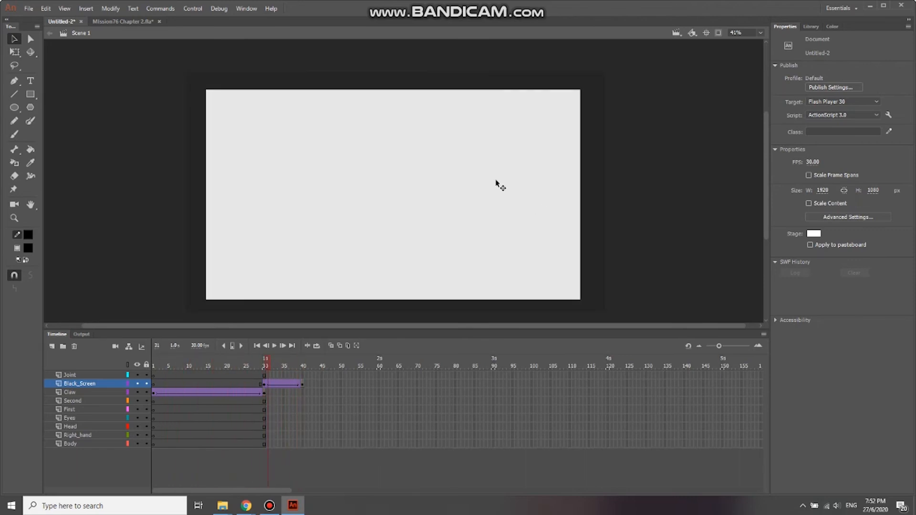
Step: Extend the Claw layer's frames to frame 40 and scrub through the fade over the robot
click(153, 391)
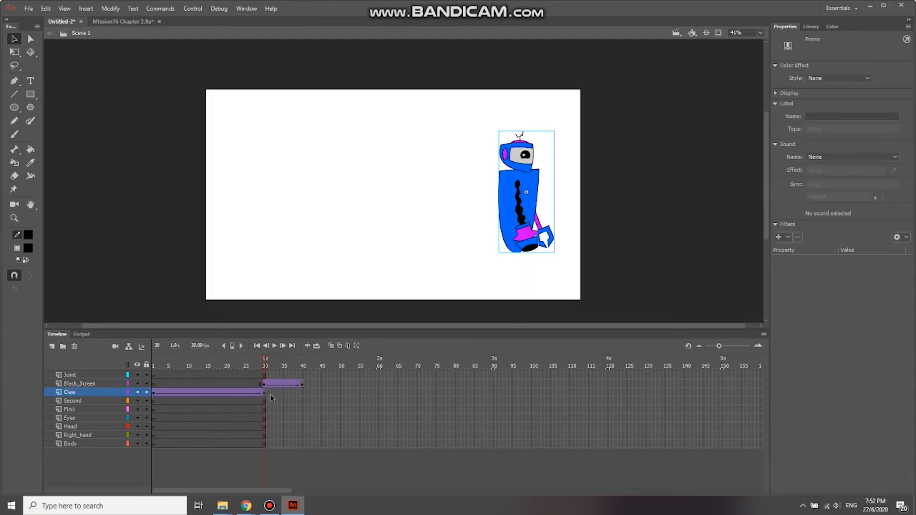
click(302, 393)
key(F5)
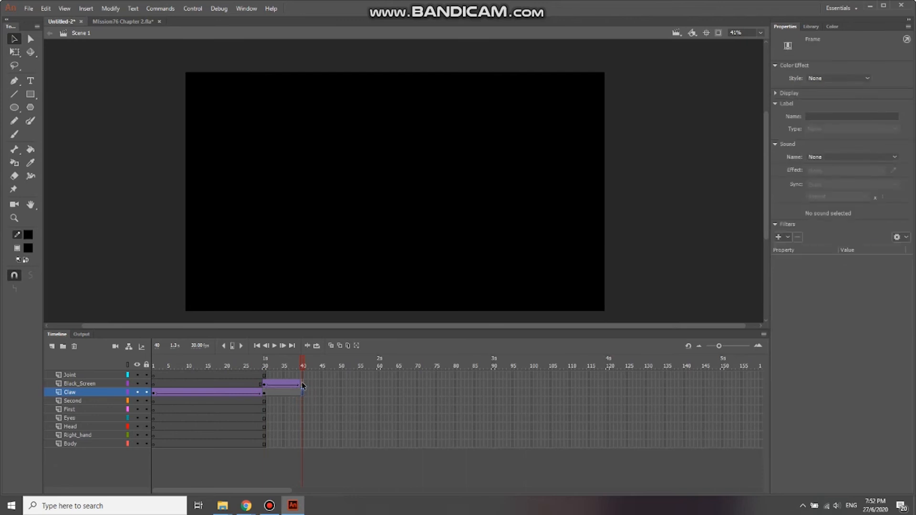
drag(269, 360, 291, 360)
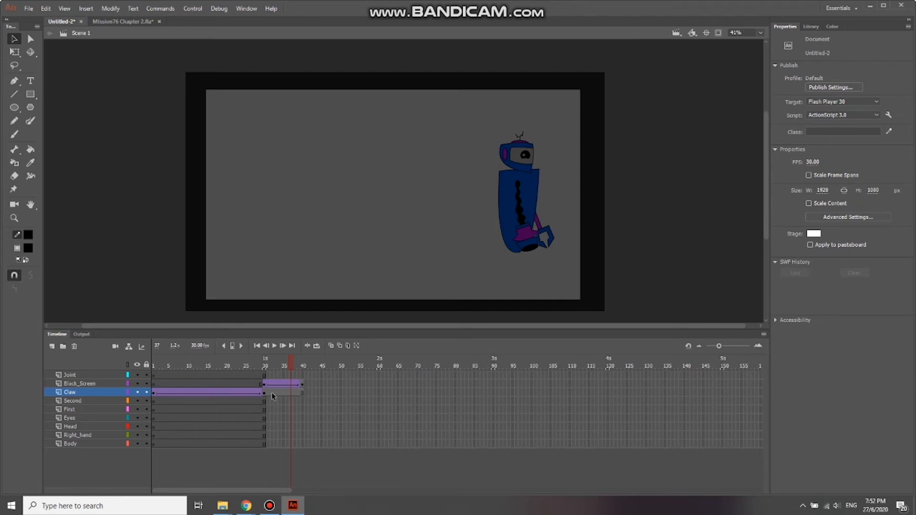
click(267, 363)
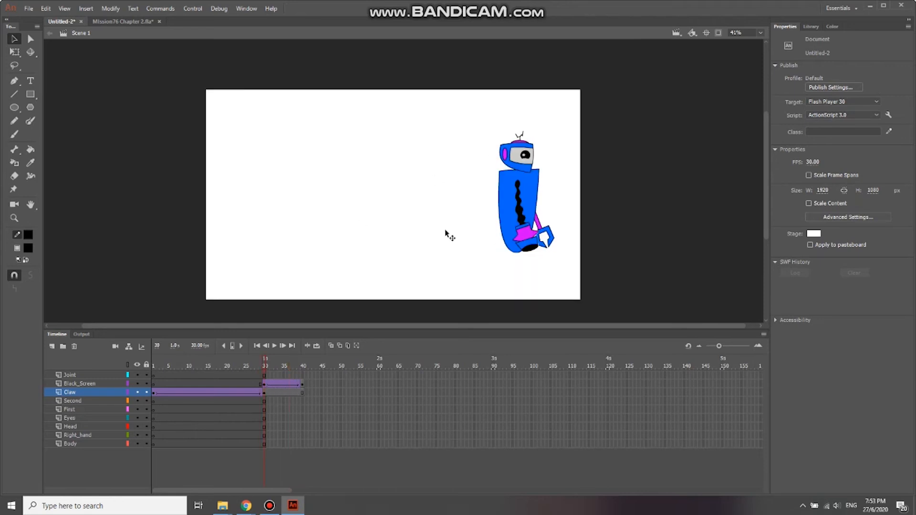
Step: Move the Black_Screen layer below the Claw layer and play the animation from frame 1
drag(88, 385, 88, 394)
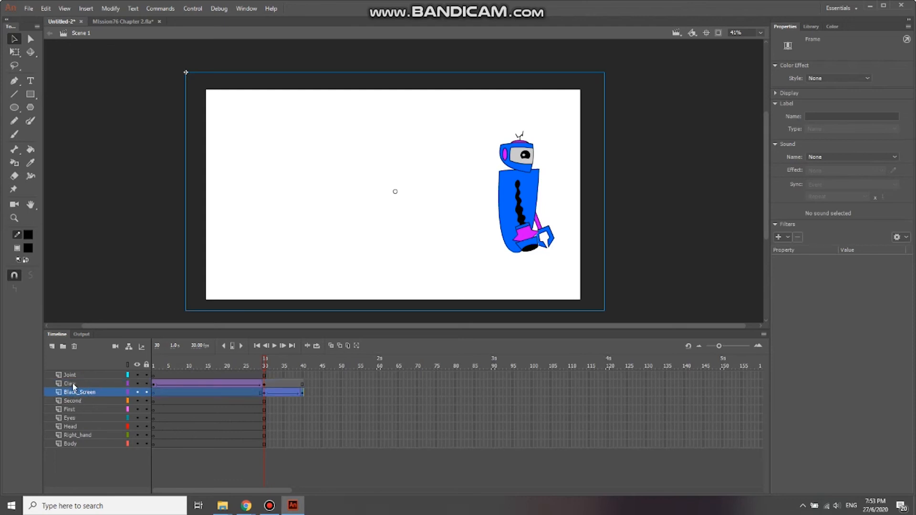
click(227, 384)
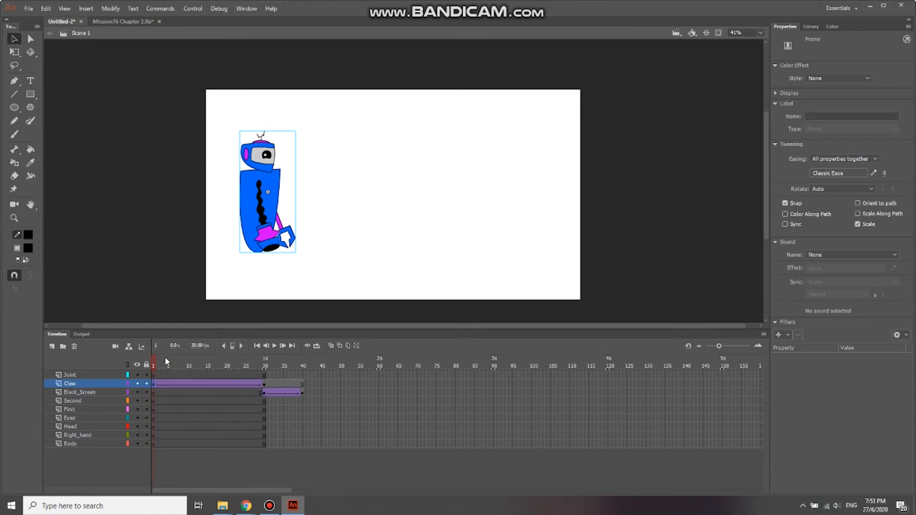
key(Return)
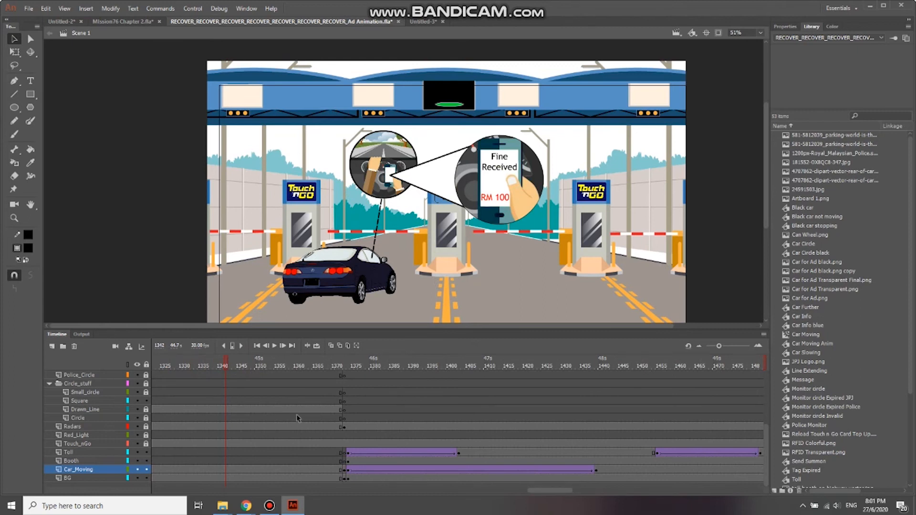
Step: Play back the toll booth scene in the Ad Animation file
key(Return)
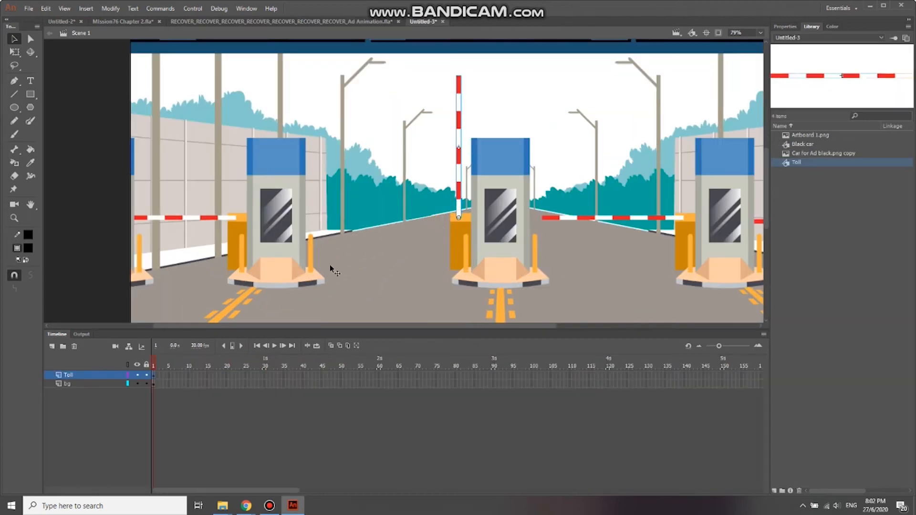
Step: Lock the bg layer in the Untitled-3 document and insert a keyframe at frame 15 on the Toll layer
click(72, 384)
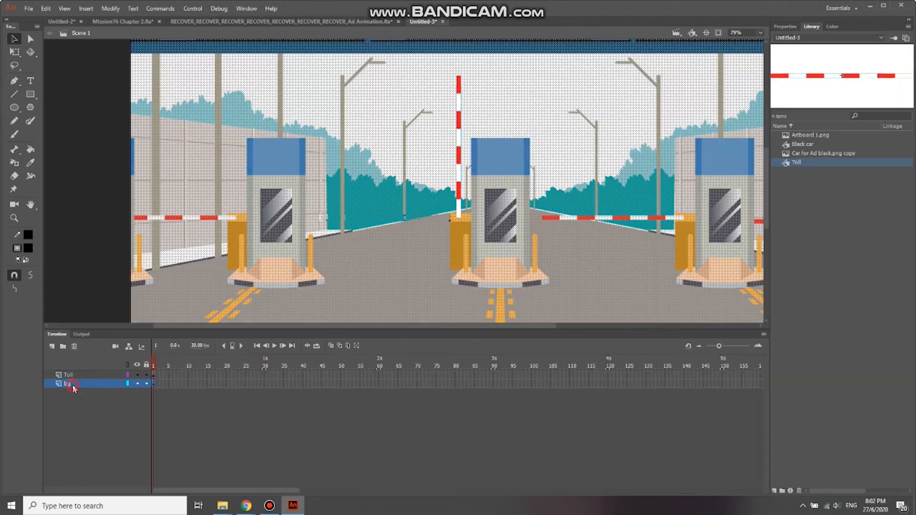
click(147, 384)
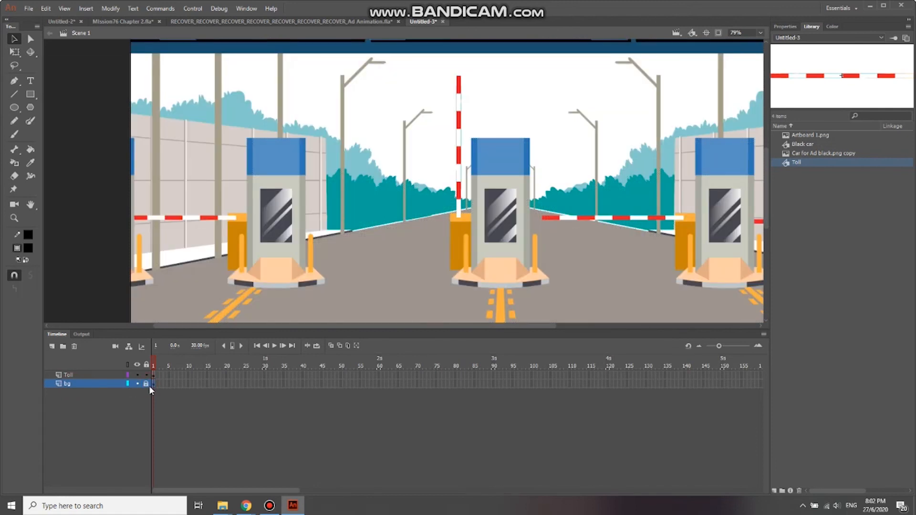
scroll(466, 191, up, 1)
drag(509, 134, 504, 169)
click(454, 208)
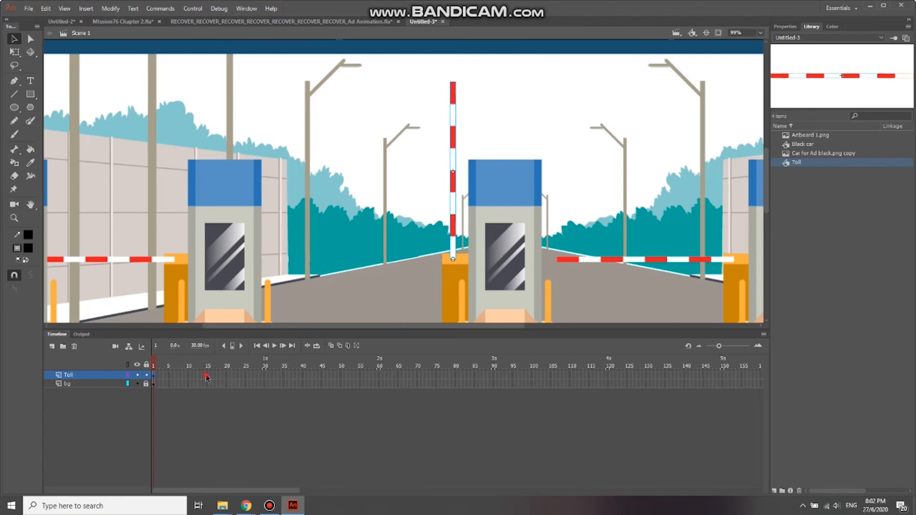
key(F6)
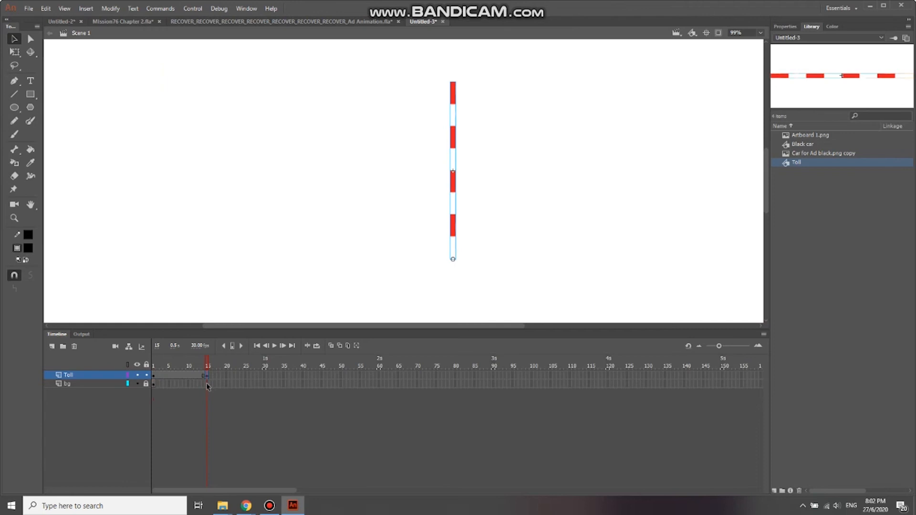
Step: Extend the bg layer's frames to frame 15
click(207, 383)
key(F5)
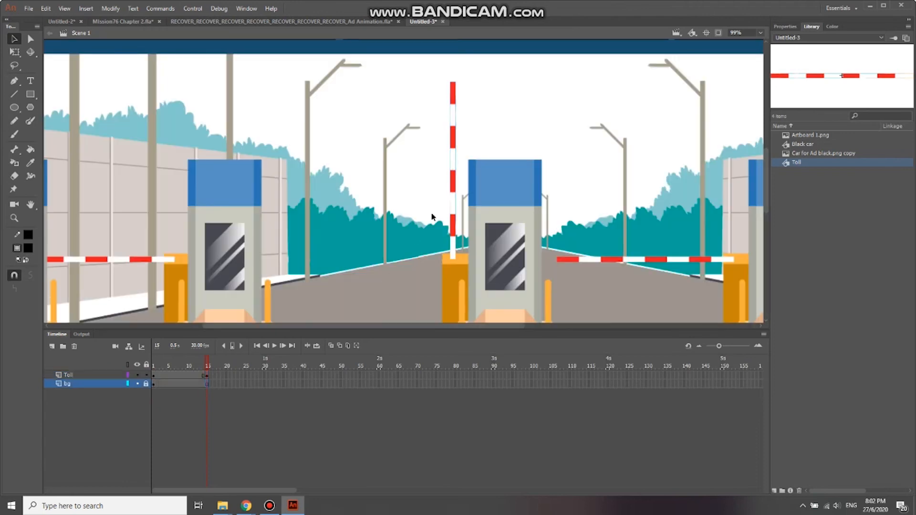
Step: Move the barrier's transformation point to its base and rotate the barrier down to horizontal across the lane at frame 15
key(q)
click(453, 190)
mouse_move(462, 79)
mouse_down()
mouse_move(421, 81)
mouse_move(388, 145)
mouse_move(426, 221)
mouse_move(460, 222)
mouse_move(457, 86)
mouse_up()
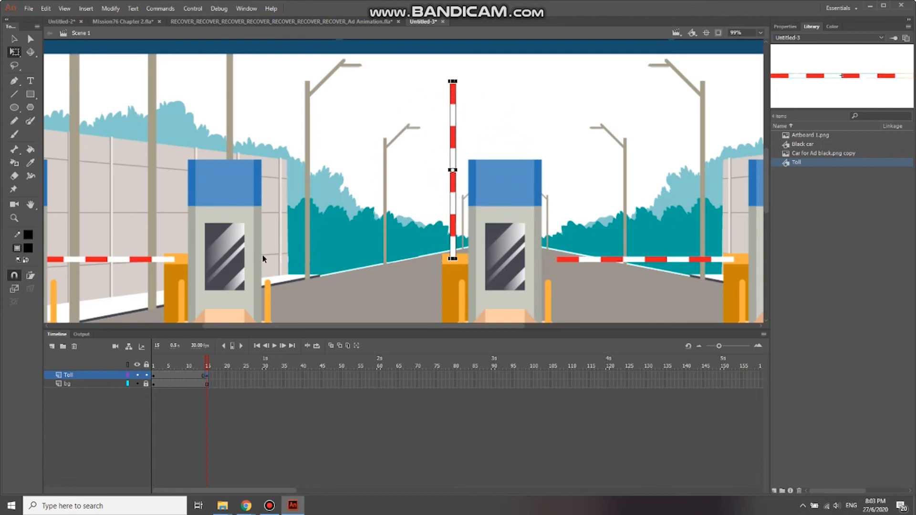
scroll(480, 173, up, 3)
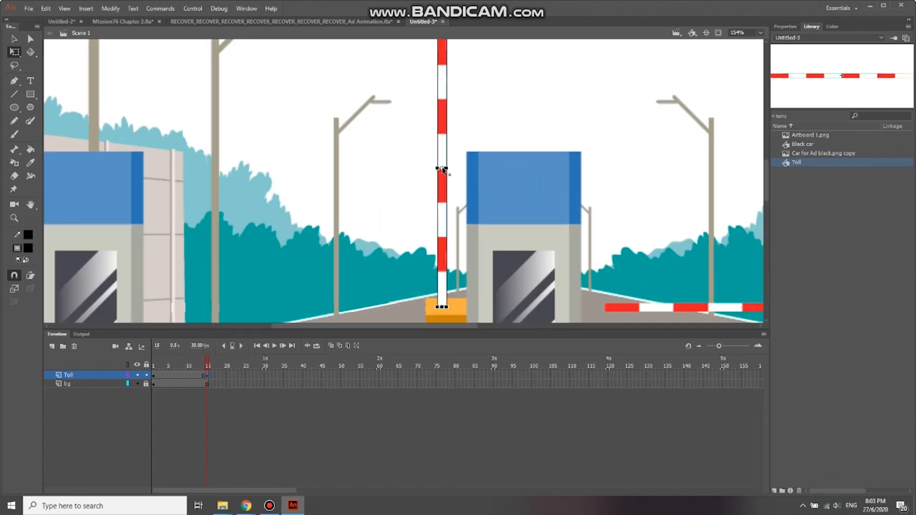
drag(442, 170, 442, 216)
drag(442, 173, 445, 309)
scroll(443, 308, up, 1)
scroll(450, 233, down, 4)
drag(455, 119, 319, 270)
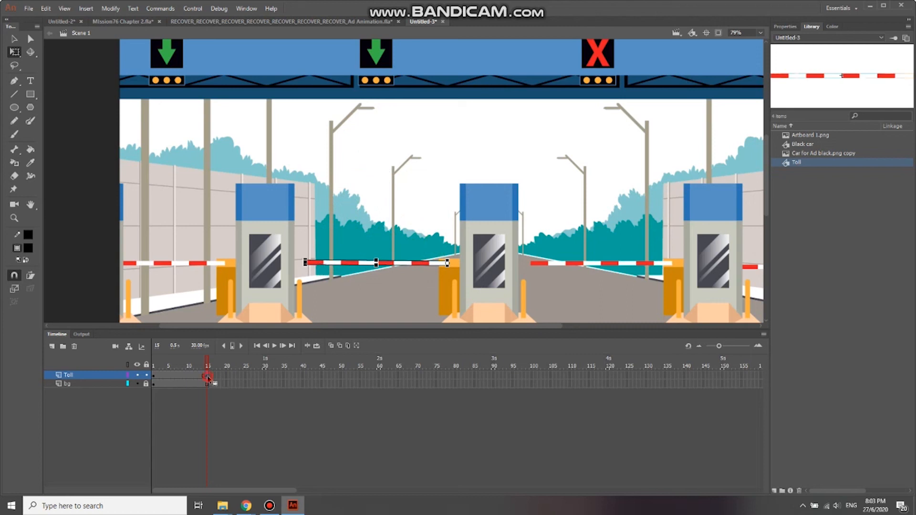
Step: Create a classic tween between frames 1 and 15 on the Toll layer and play the animation
mouse_move(206, 364)
mouse_down()
mouse_move(177, 362)
mouse_move(205, 355)
mouse_up()
right_click(182, 375)
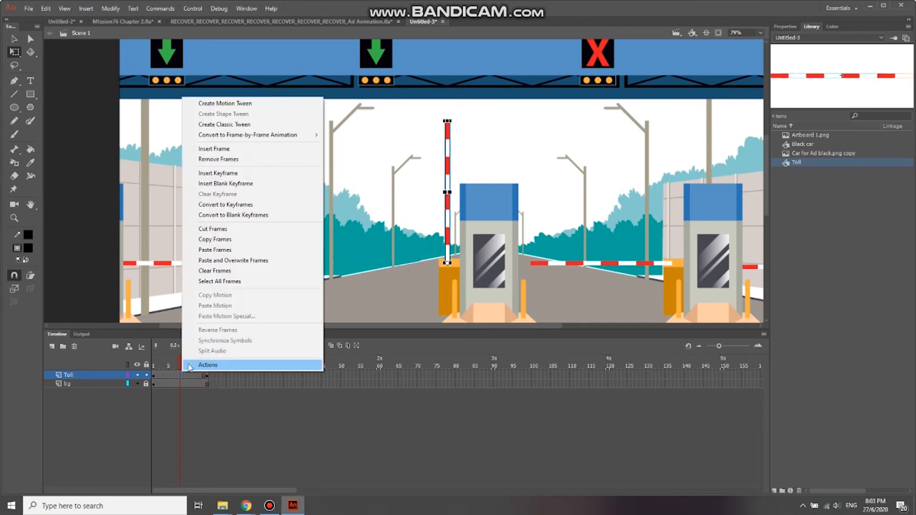
click(247, 125)
key(Return)
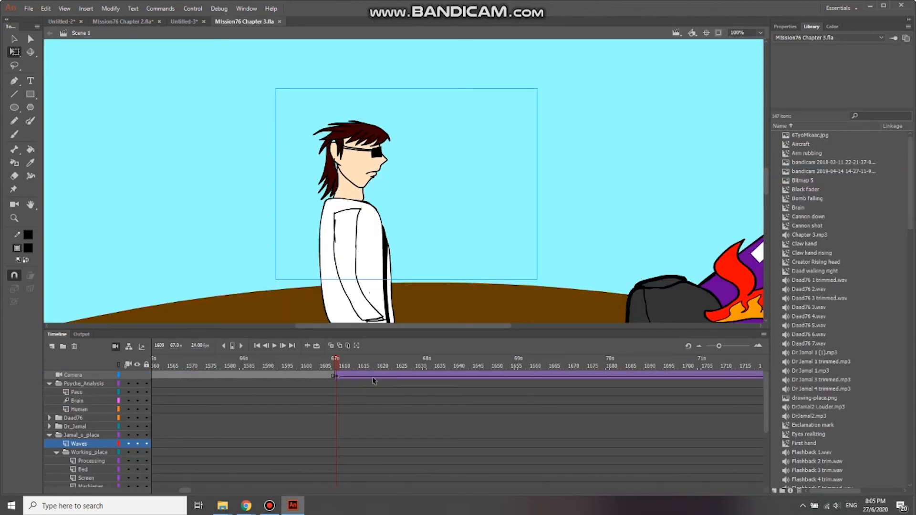
Step: Play the camera tween in MIssion76 Chapter 3.fla from frame 1609
key(Return)
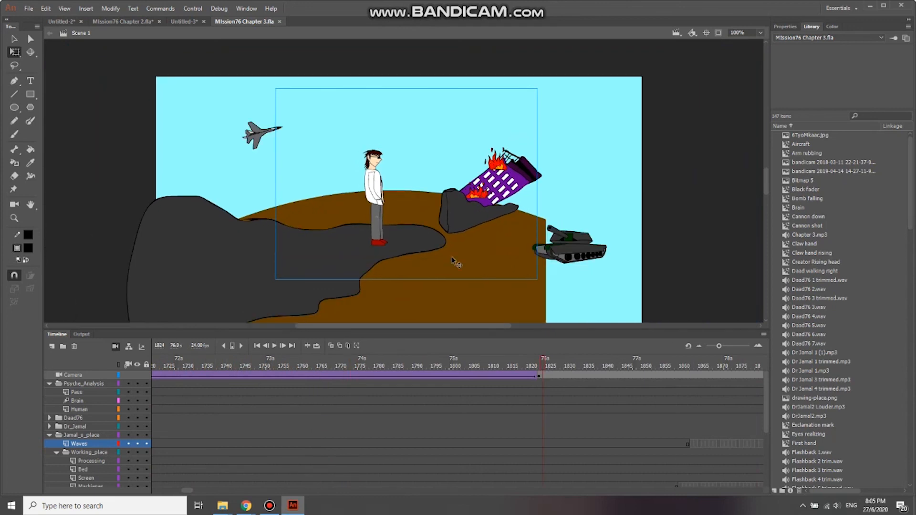
Step: Add a camera to the toll scene in the Untitled-3 document and try zooming it in
click(184, 21)
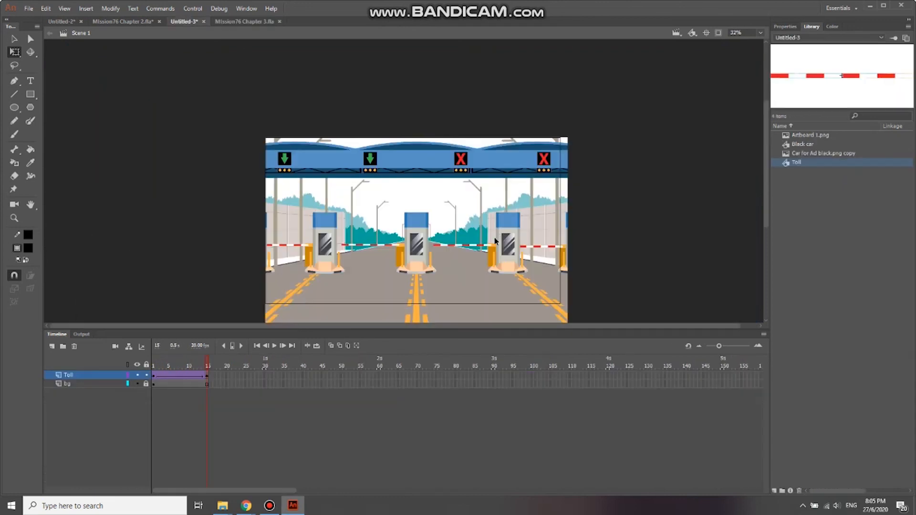
scroll(380, 227, up, 1)
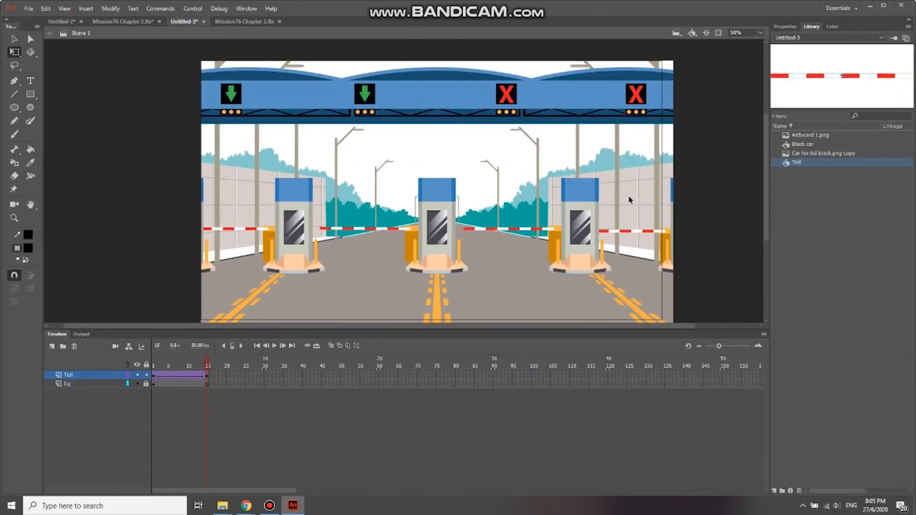
key(c)
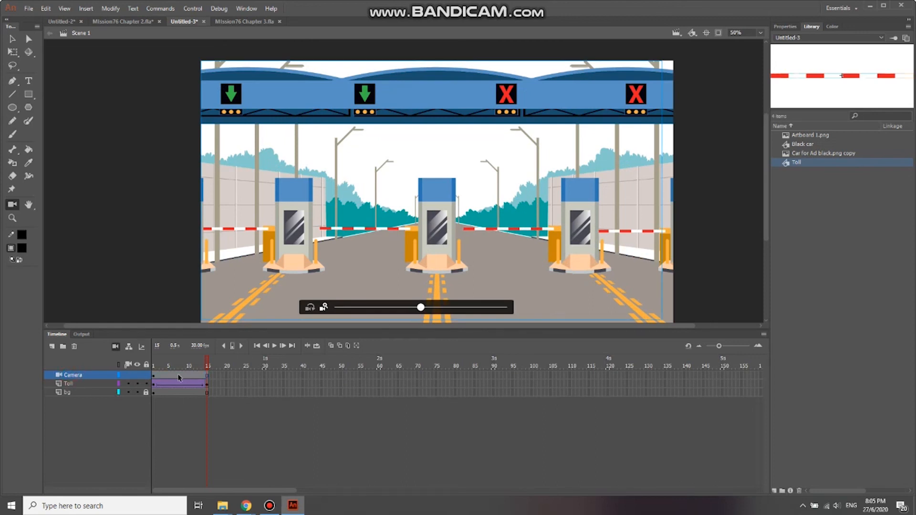
mouse_move(420, 307)
mouse_down()
mouse_move(448, 307)
mouse_move(385, 308)
mouse_move(433, 308)
mouse_up()
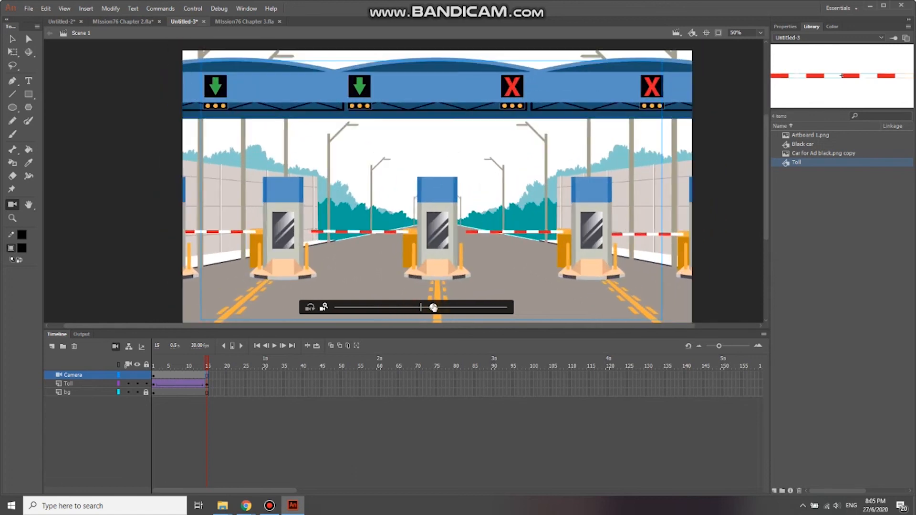
key(ctrl+z)
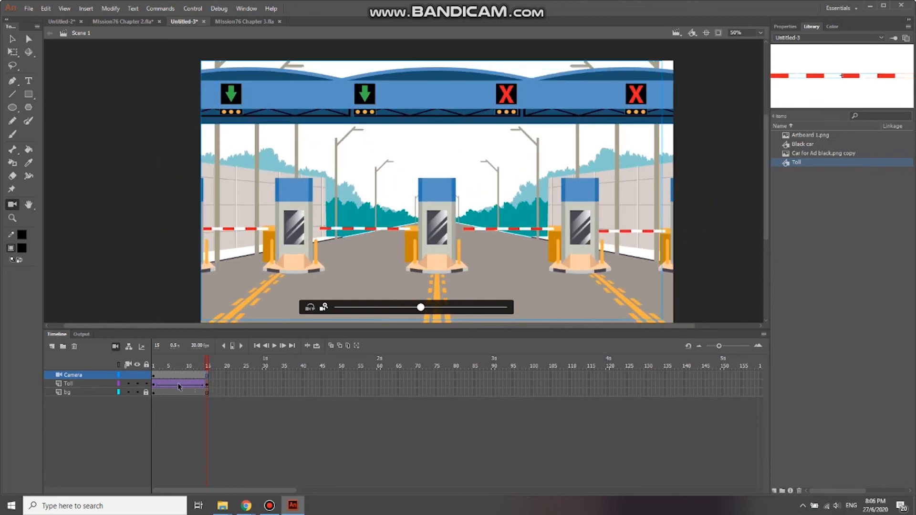
Step: Insert a keyframe at frame 30 on the Camera layer and extend the Toll and bg layers to frame 30
click(264, 376)
key(F6)
drag(264, 384, 265, 392)
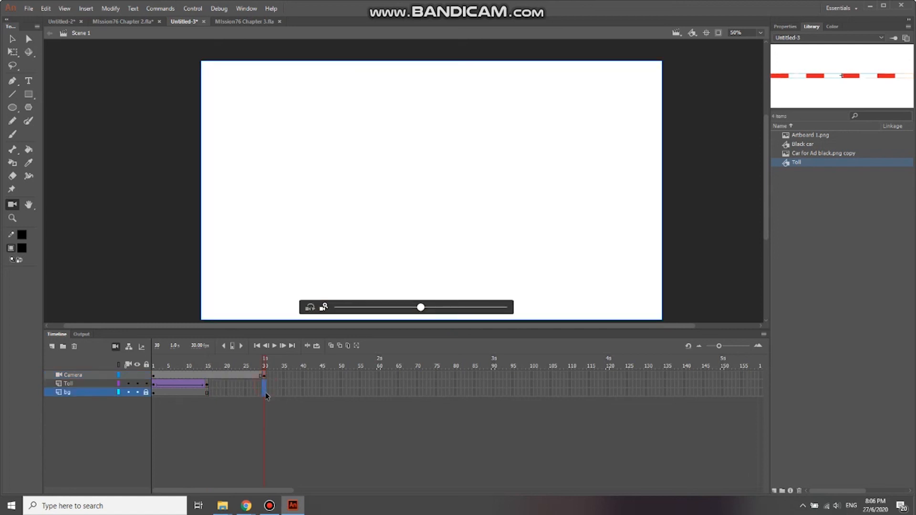
key(F5)
Step: Zoom the camera in on the toll scene at frame 30 and reposition its view
click(154, 367)
drag(154, 368, 266, 366)
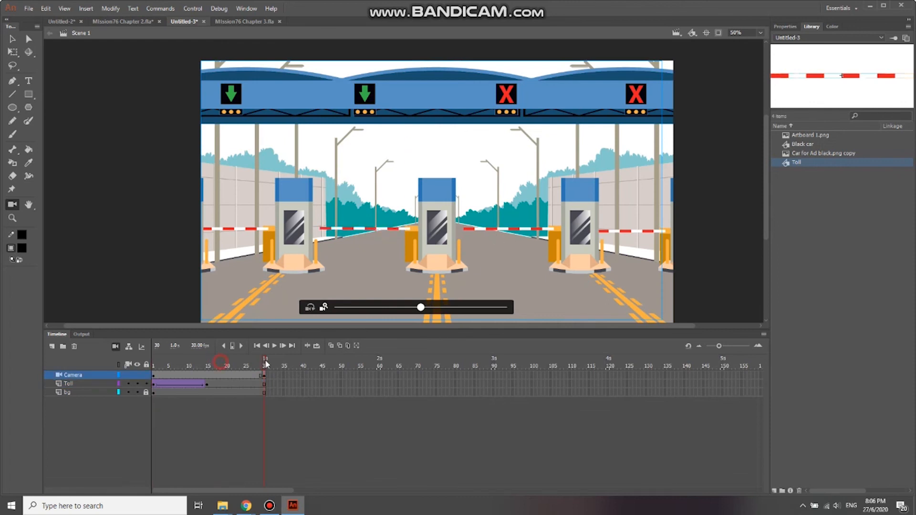
drag(420, 307, 485, 307)
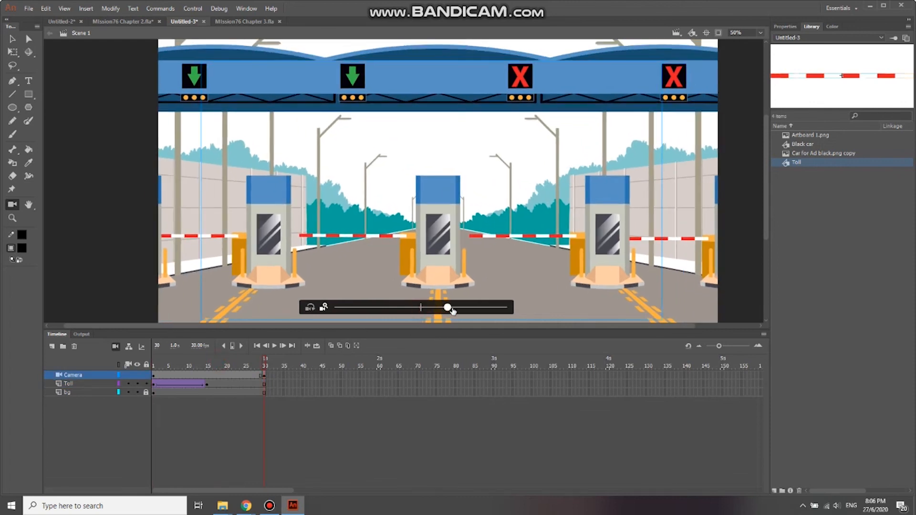
key(v)
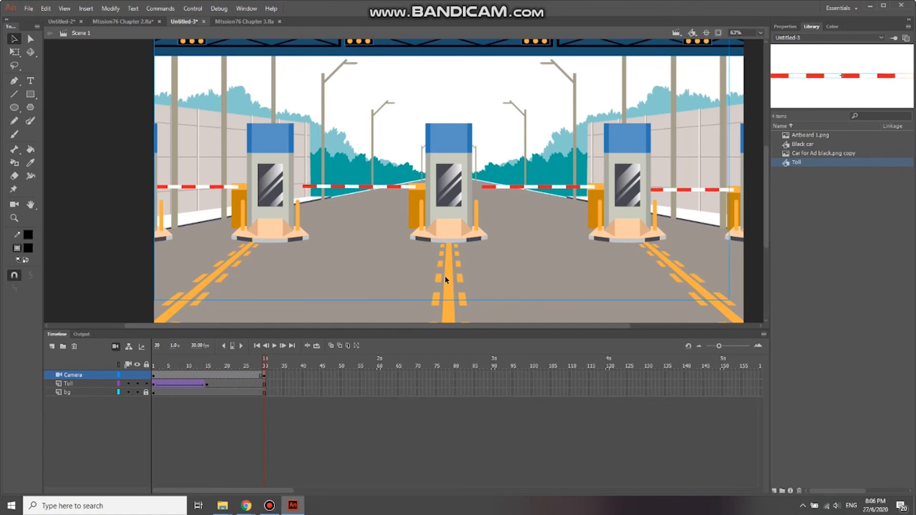
key(c)
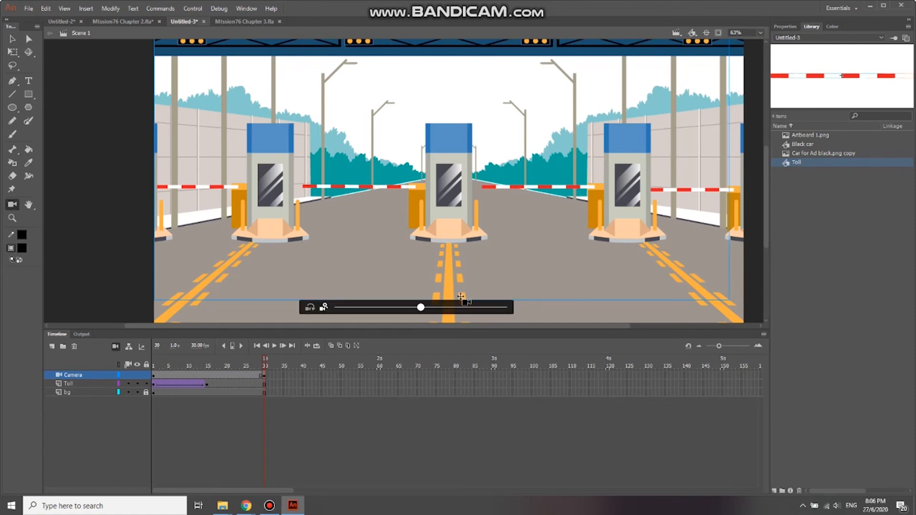
drag(457, 300, 426, 211)
Step: Create a classic tween between frames 1 and 30 on the Camera layer and play the animation from frame 1
right_click(222, 375)
click(265, 129)
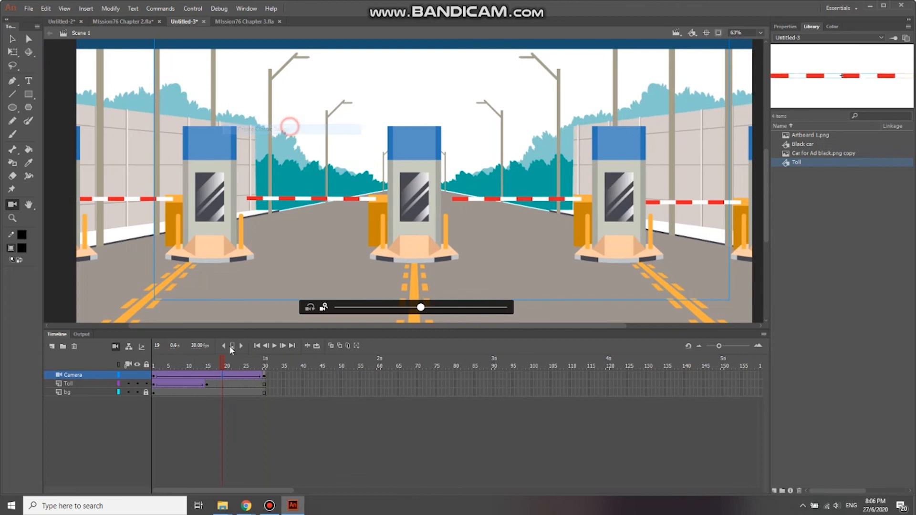
drag(222, 361, 153, 363)
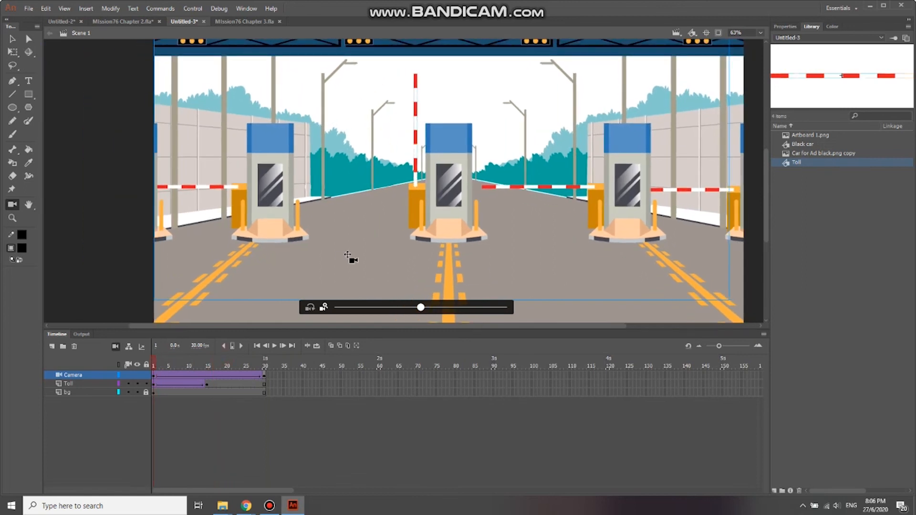
key(Return)
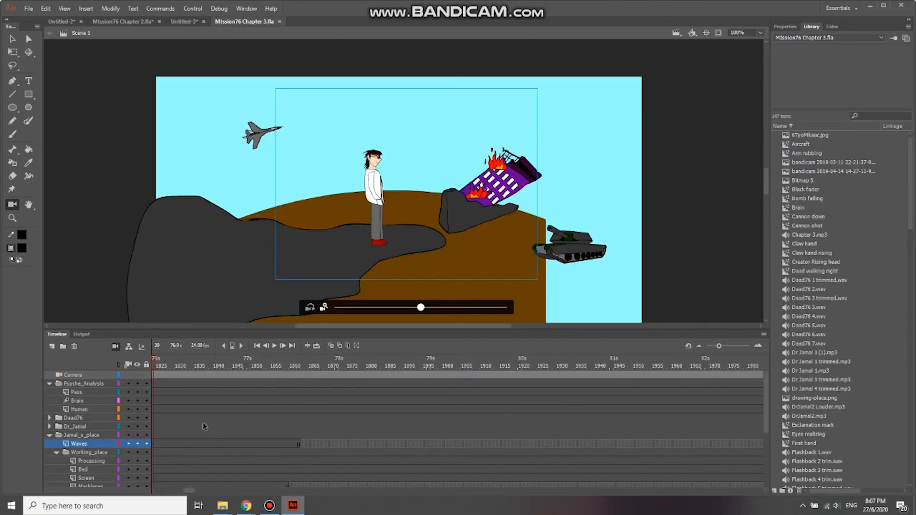
Step: Return to the start of the Camera layer's tween near frame 1608 in MIssion76 Chapter 3.fla and play it
scroll(202, 422, left, 3)
scroll(306, 397, left, 10)
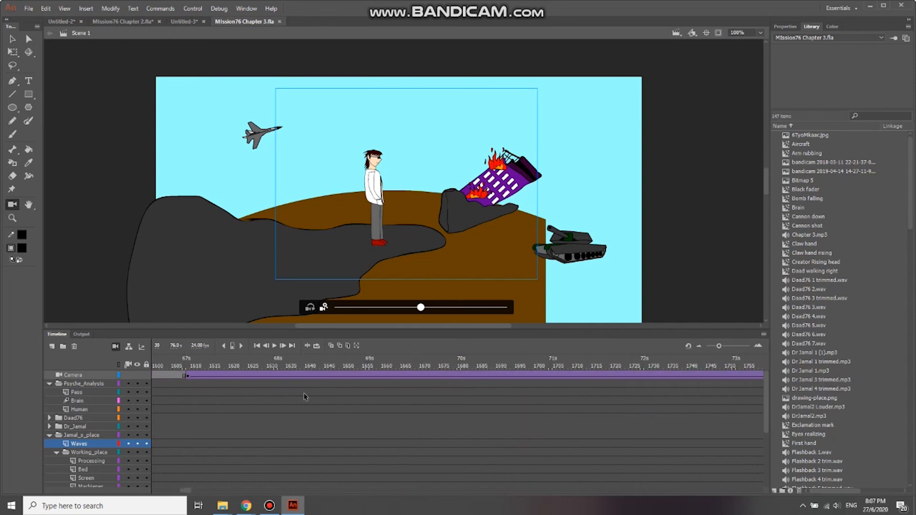
drag(372, 359, 186, 360)
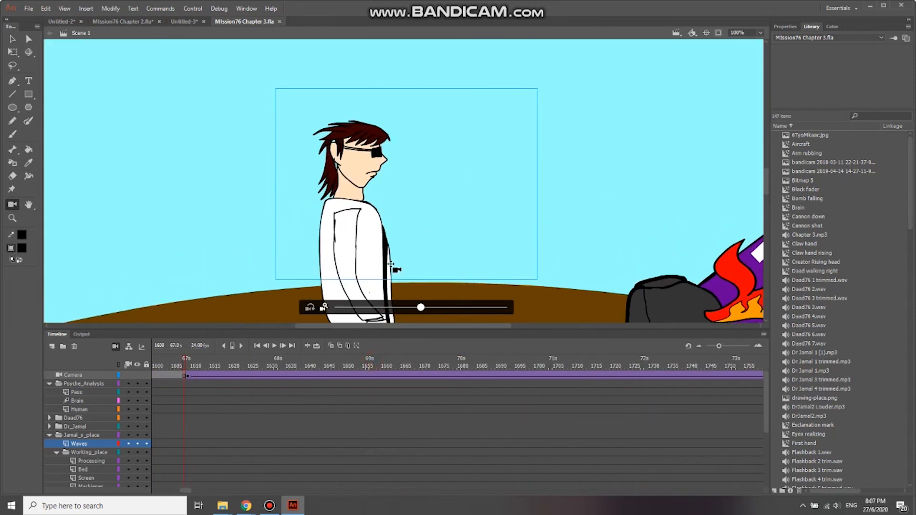
scroll(512, 204, down, 1)
scroll(504, 201, up, 2)
scroll(487, 191, up, 1)
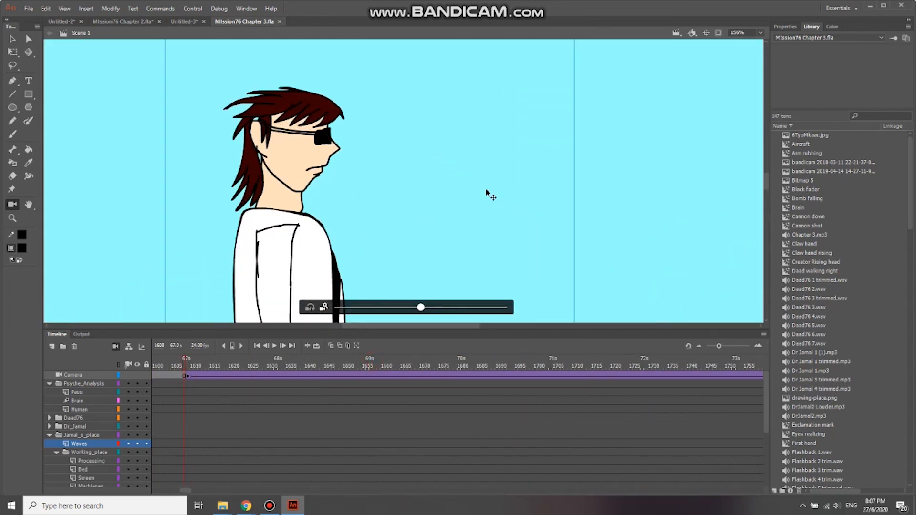
key(Return)
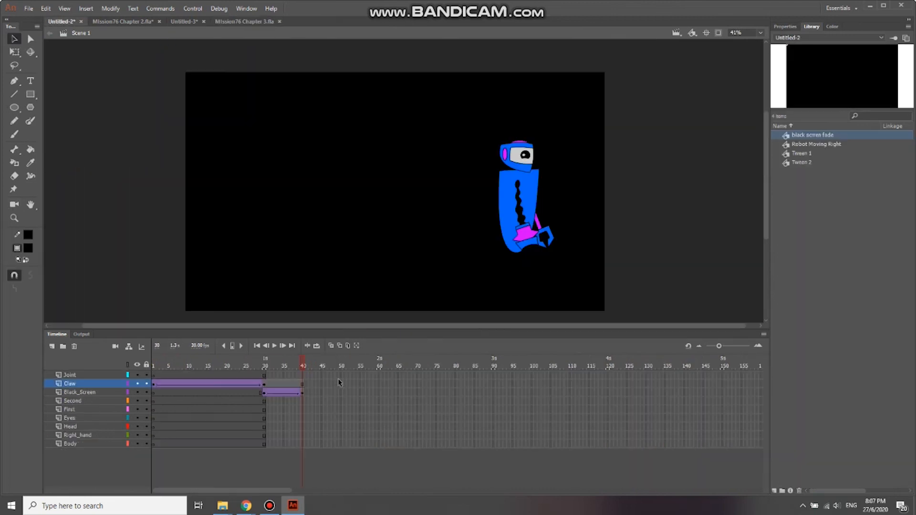
click(269, 506)
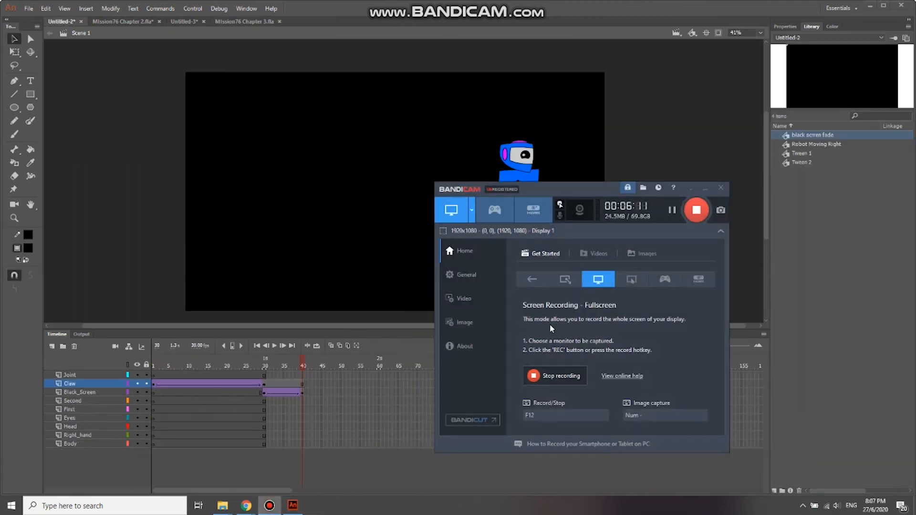